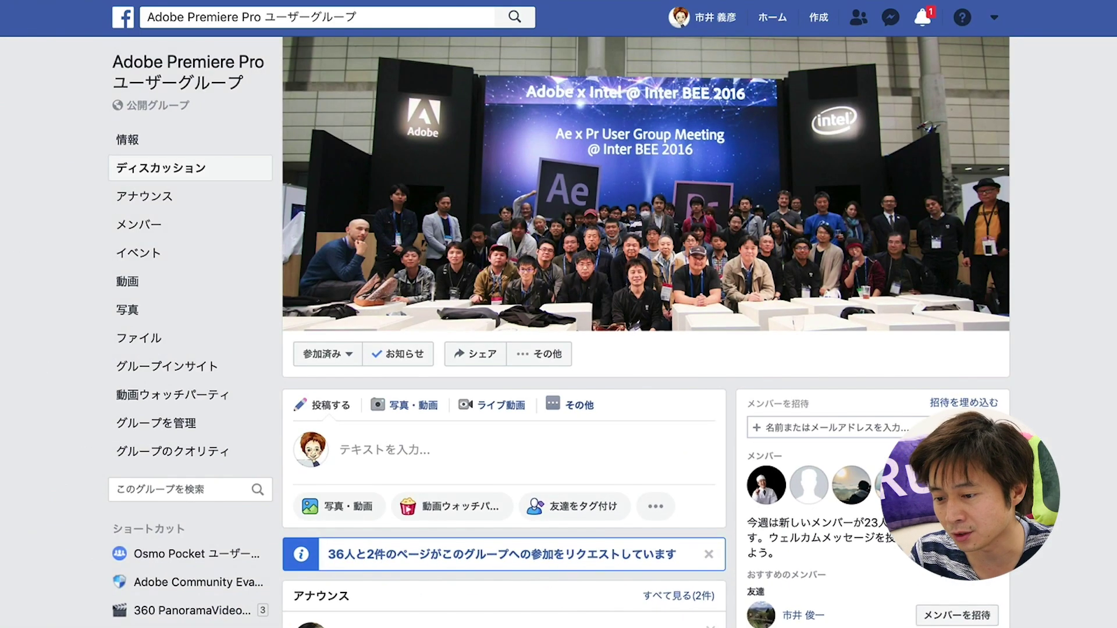
# - Scroll the Facebook group feed down to the post about Premiere Composer
pyautogui.scroll(-8, 528, 331)
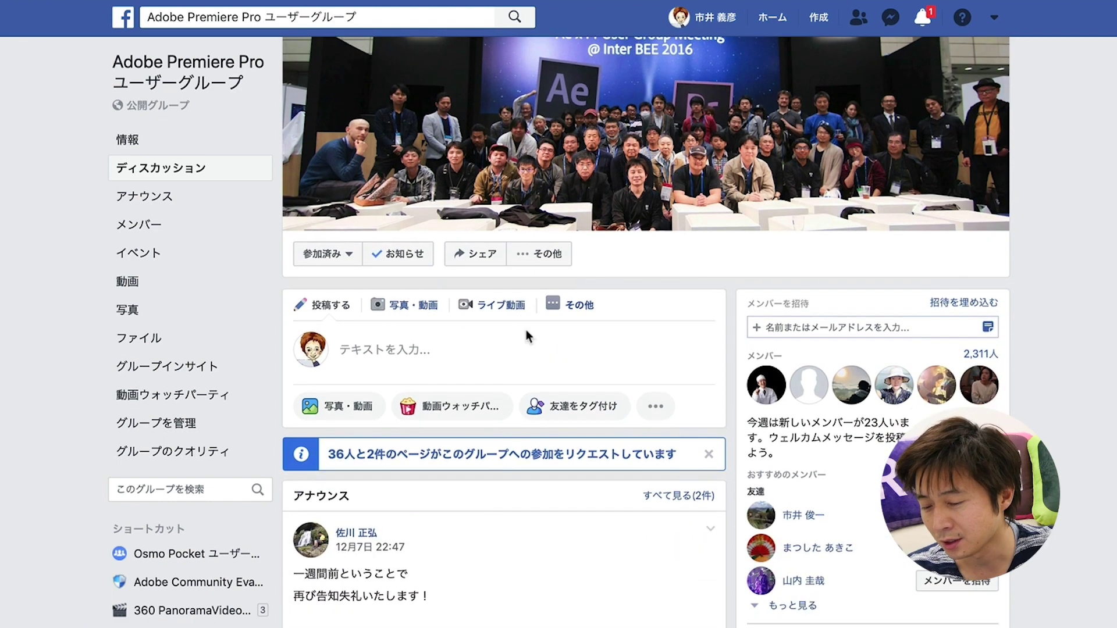
pyautogui.scroll(-1, 528, 334)
pyautogui.scroll(-5, 528, 334)
pyautogui.scroll(-2, 529, 335)
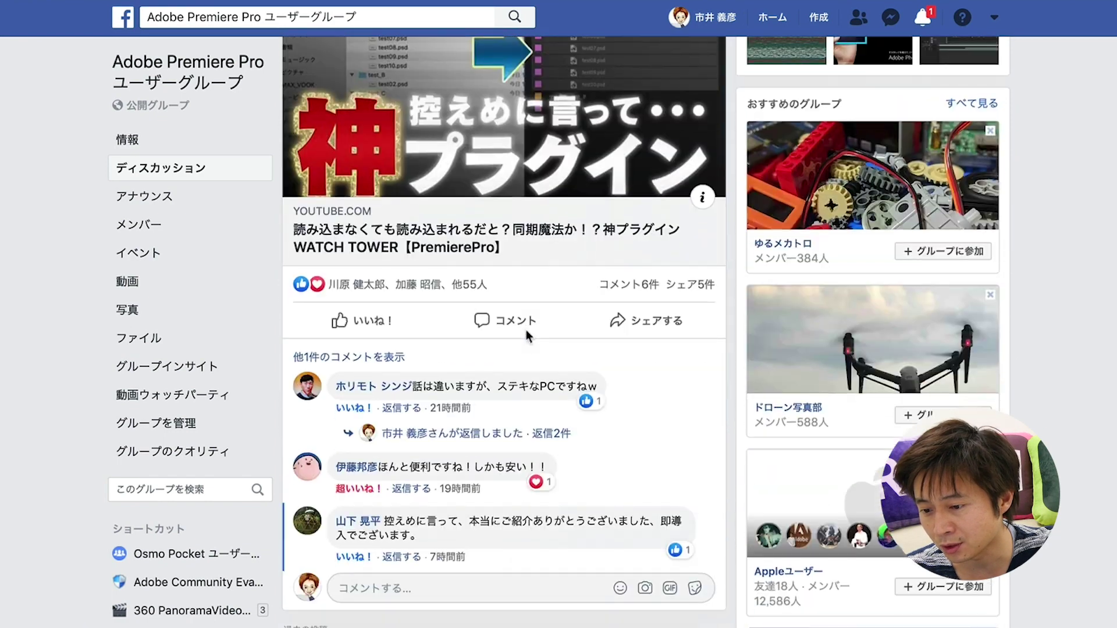
pyautogui.scroll(-5, 528, 334)
pyautogui.scroll(-2, 529, 333)
pyautogui.scroll(-2, 528, 334)
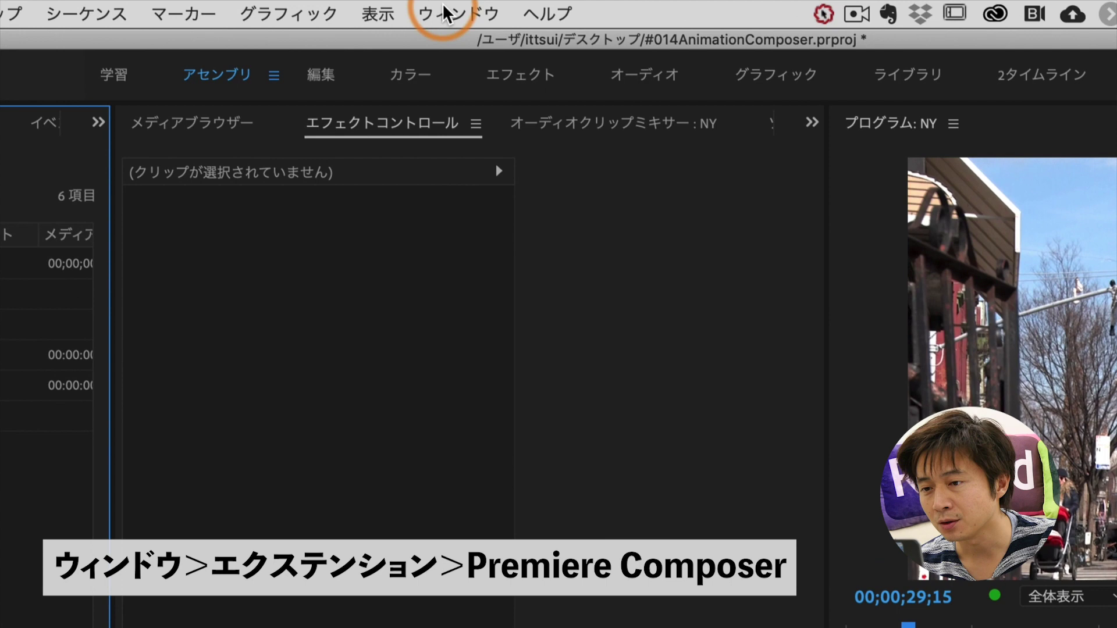
# - Open Premiere Composer from Window > Extensions as a floating window, then move and enlarge it
pyautogui.click(437, 6)
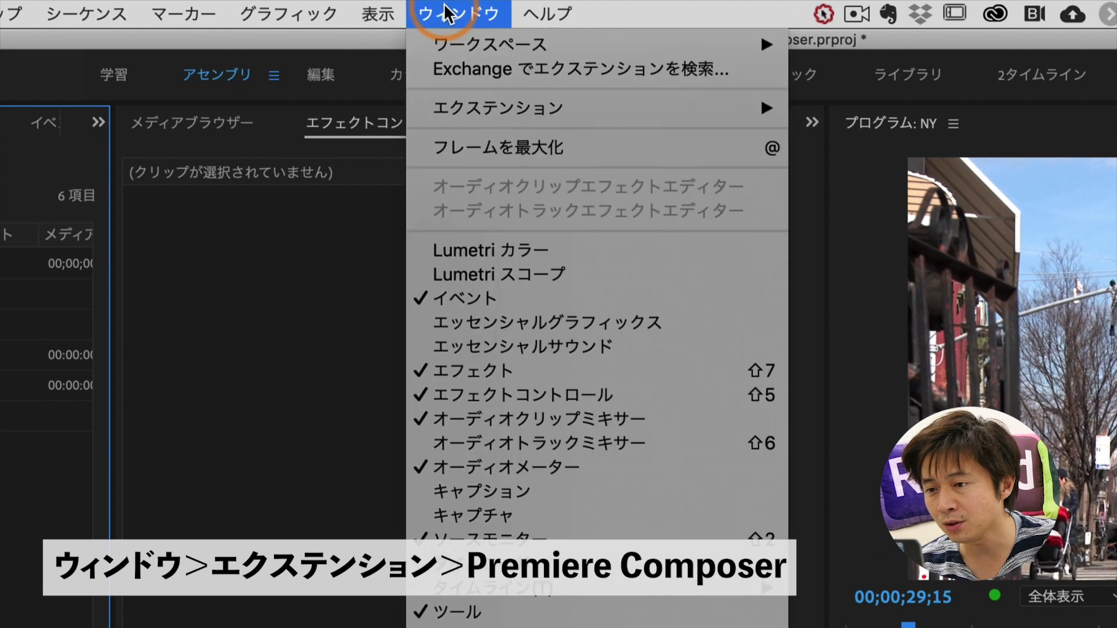
pyautogui.moveTo(556, 109)
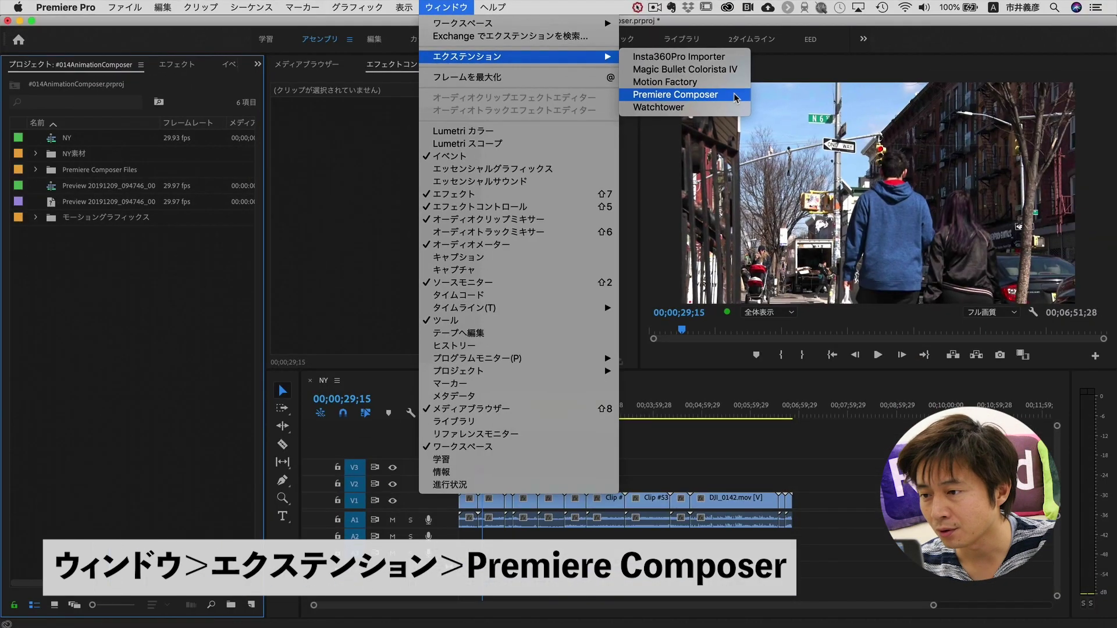
pyautogui.click(1012, 187)
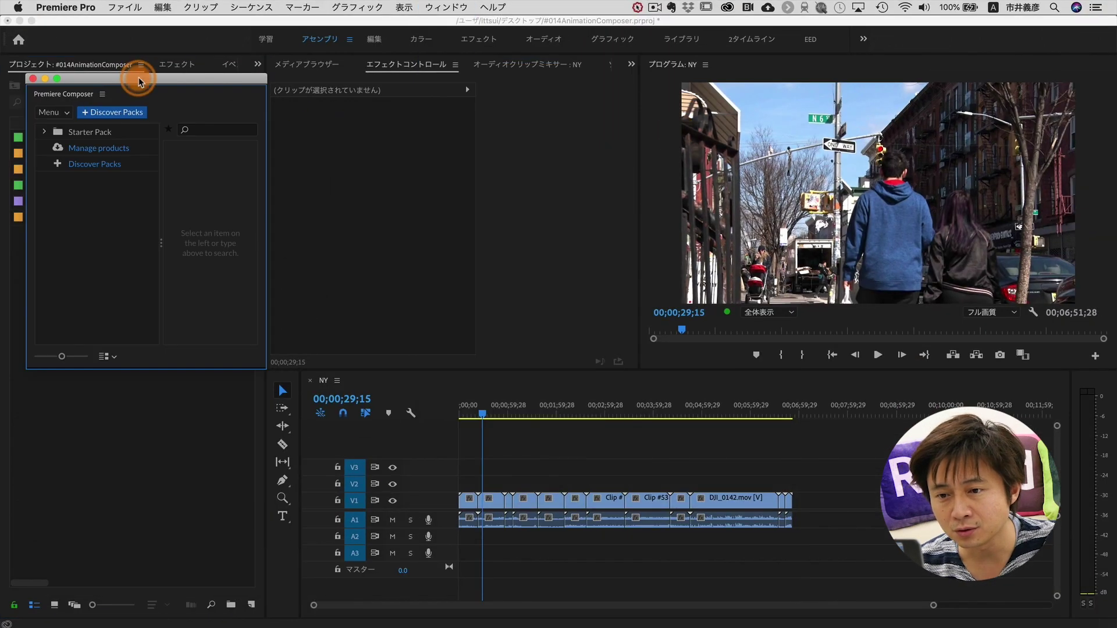
pyautogui.moveTo(139, 81); pyautogui.dragTo(229, 76)
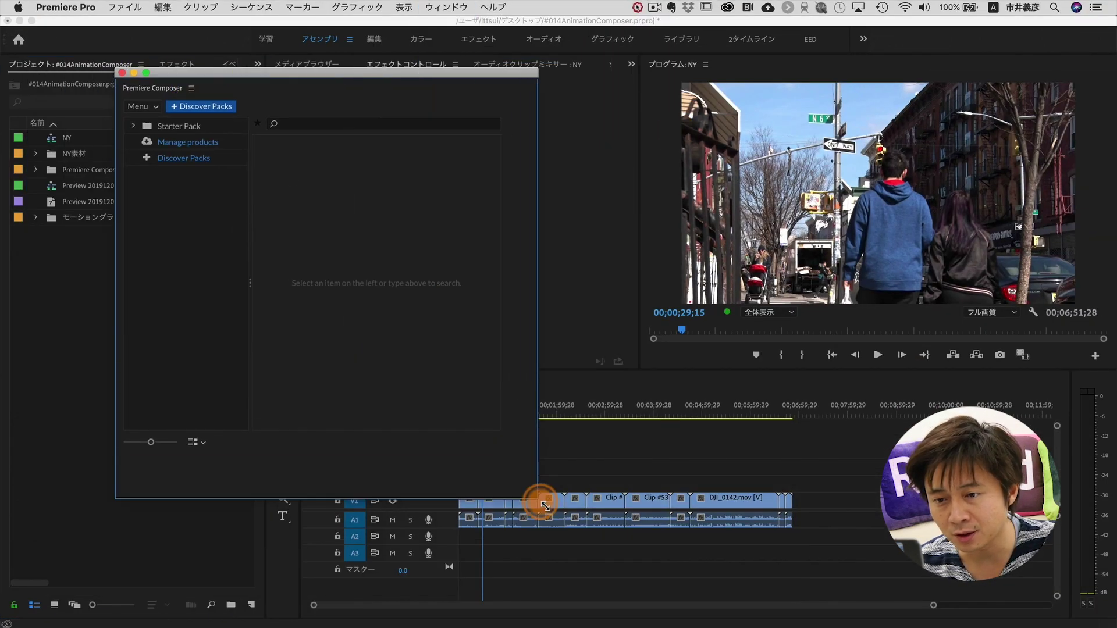
pyautogui.moveTo(353, 361); pyautogui.dragTo(570, 538)
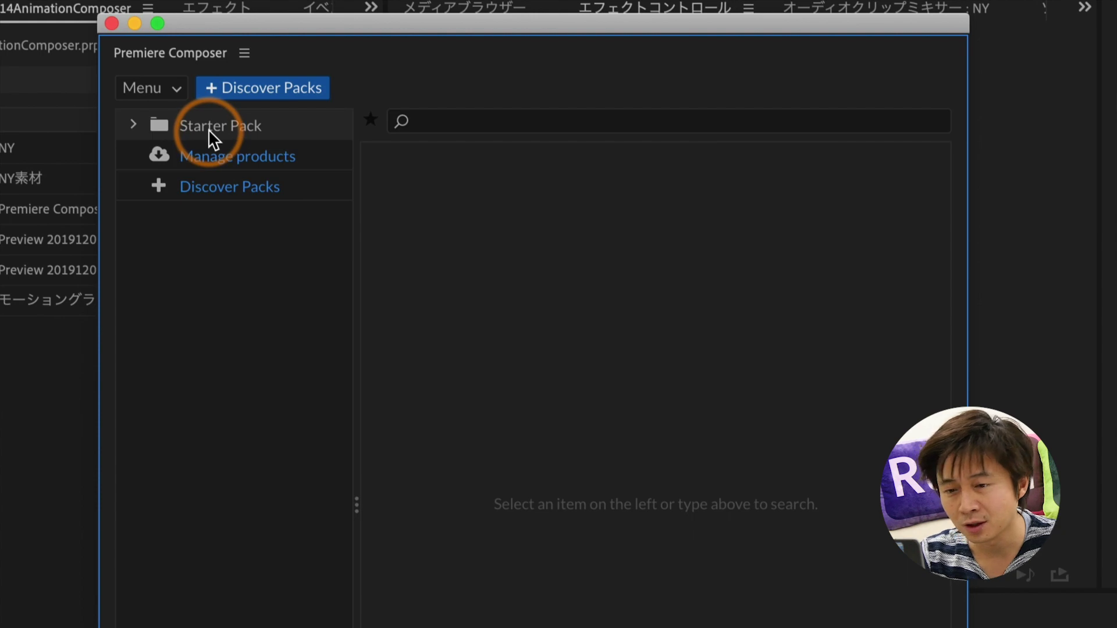
# - Expand the Starter Pack and browse its Sounds, Text Boxes, Text Presets and Transitions categories
pyautogui.click(167, 129)
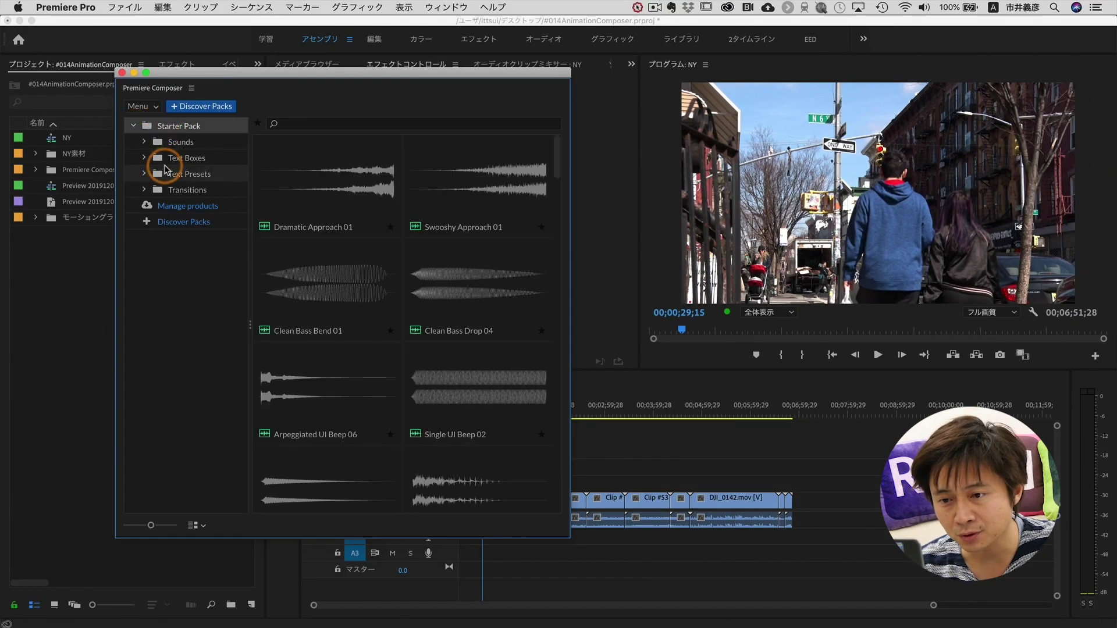
pyautogui.click(148, 156)
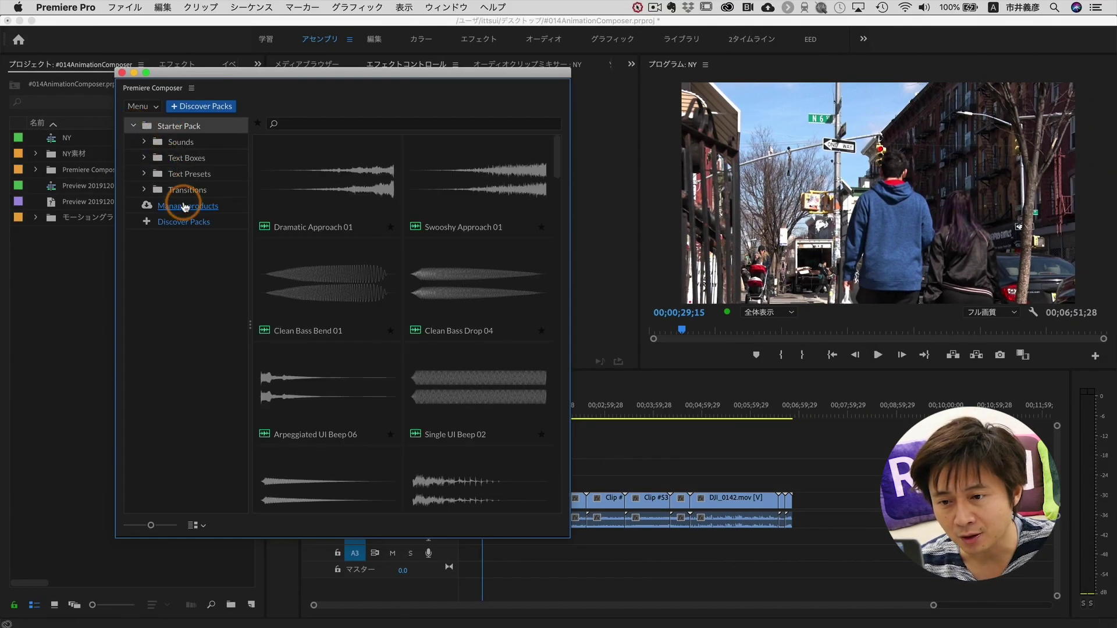
pyautogui.click(173, 172)
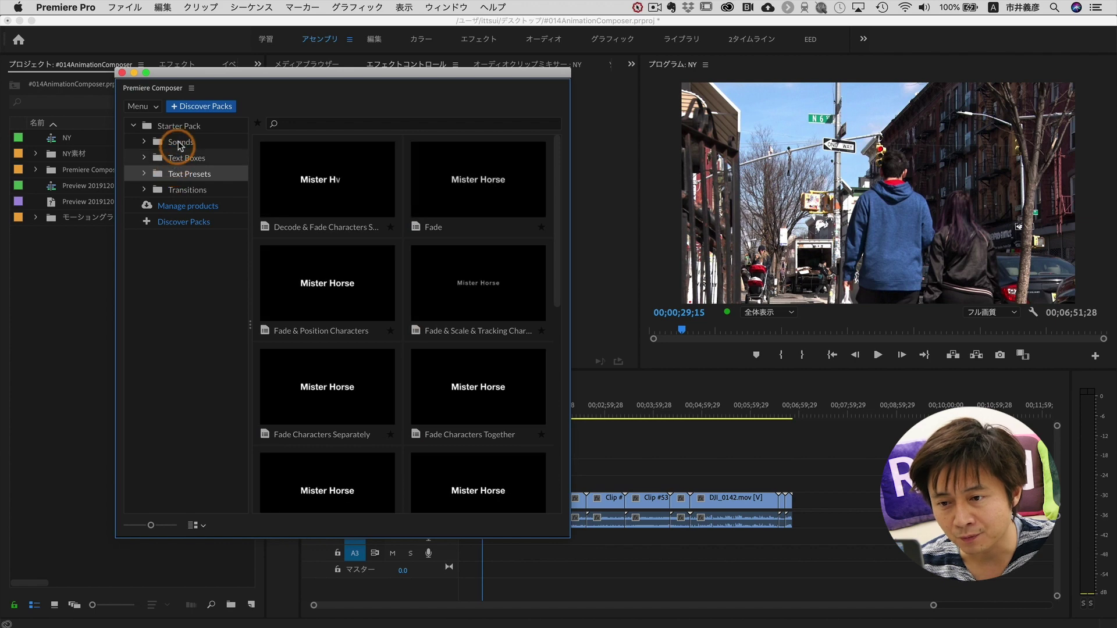
pyautogui.click(179, 144)
pyautogui.click(309, 201)
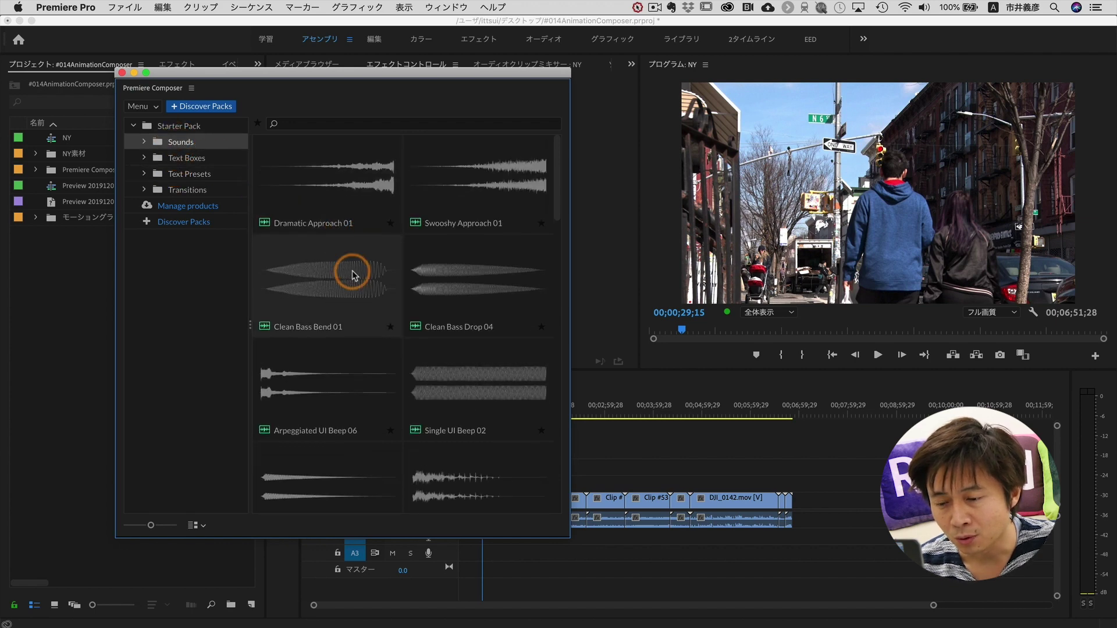
pyautogui.scroll(-1, 349, 269)
pyautogui.click(197, 158)
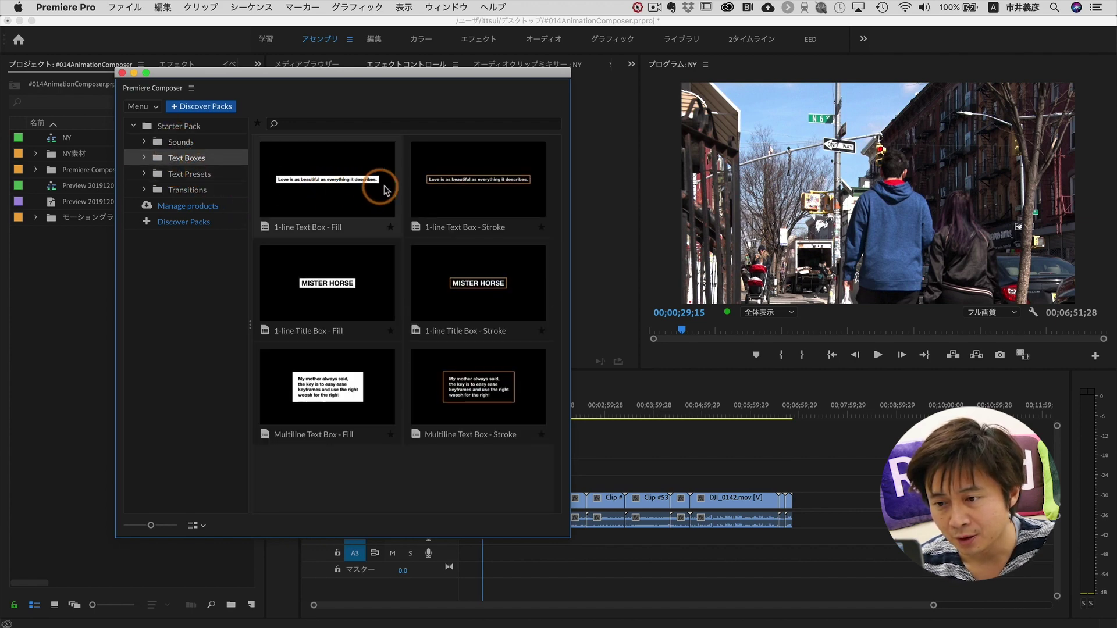
pyautogui.click(183, 174)
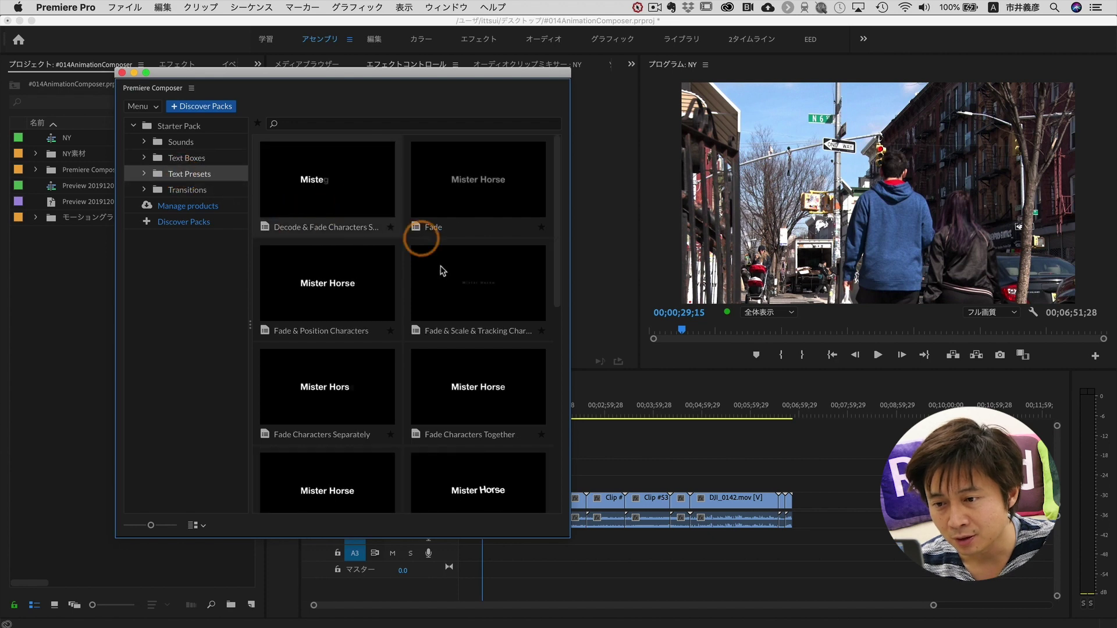
pyautogui.click(187, 192)
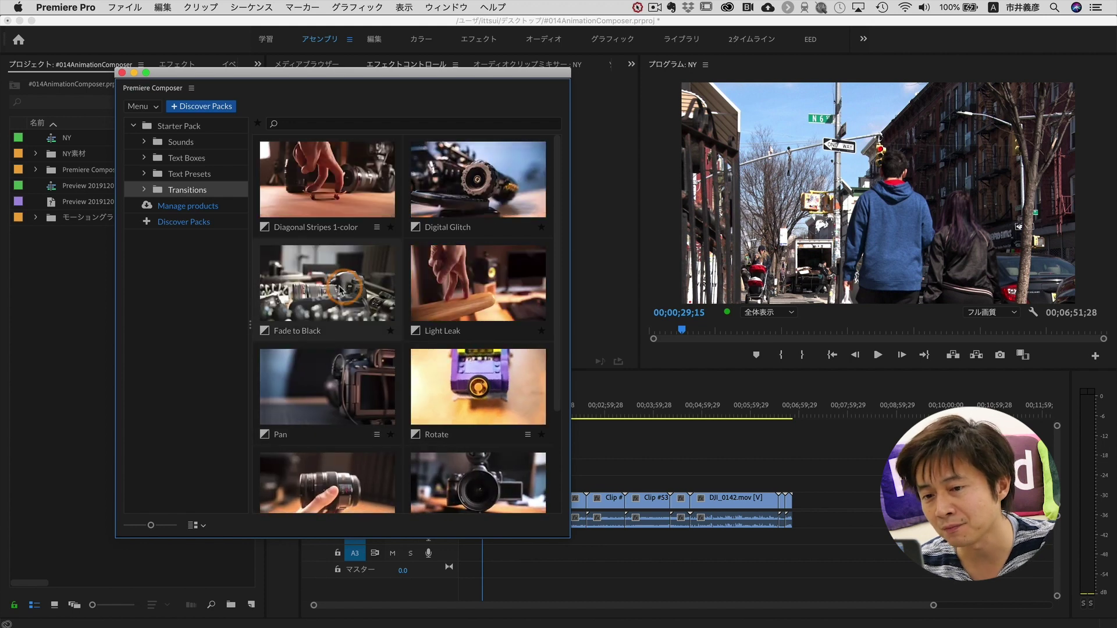
pyautogui.click(183, 142)
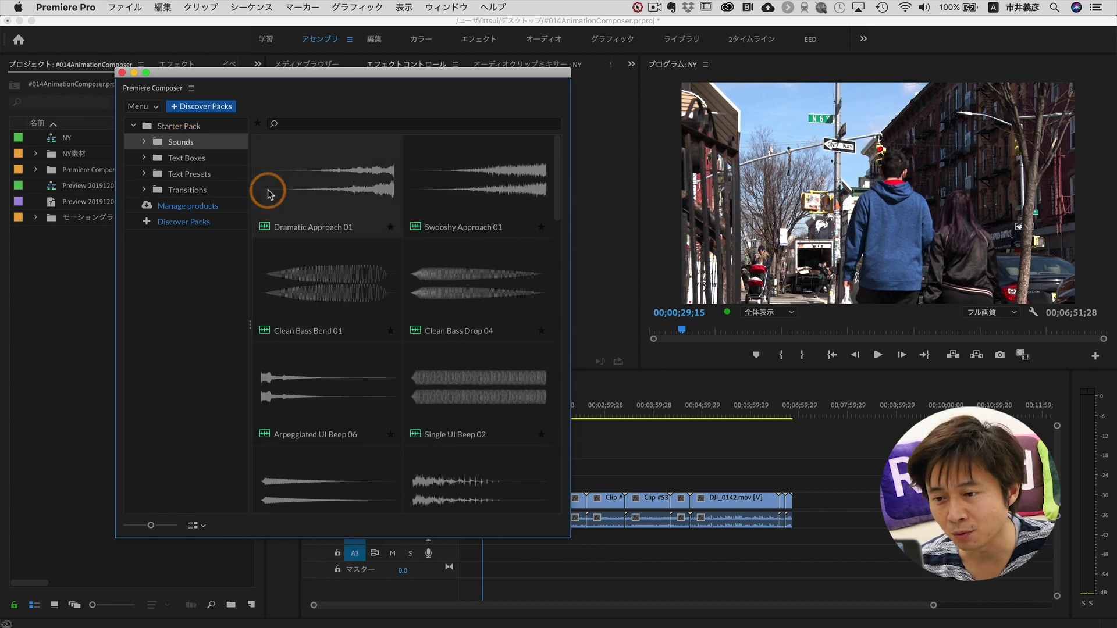
pyautogui.click(198, 158)
pyautogui.click(198, 173)
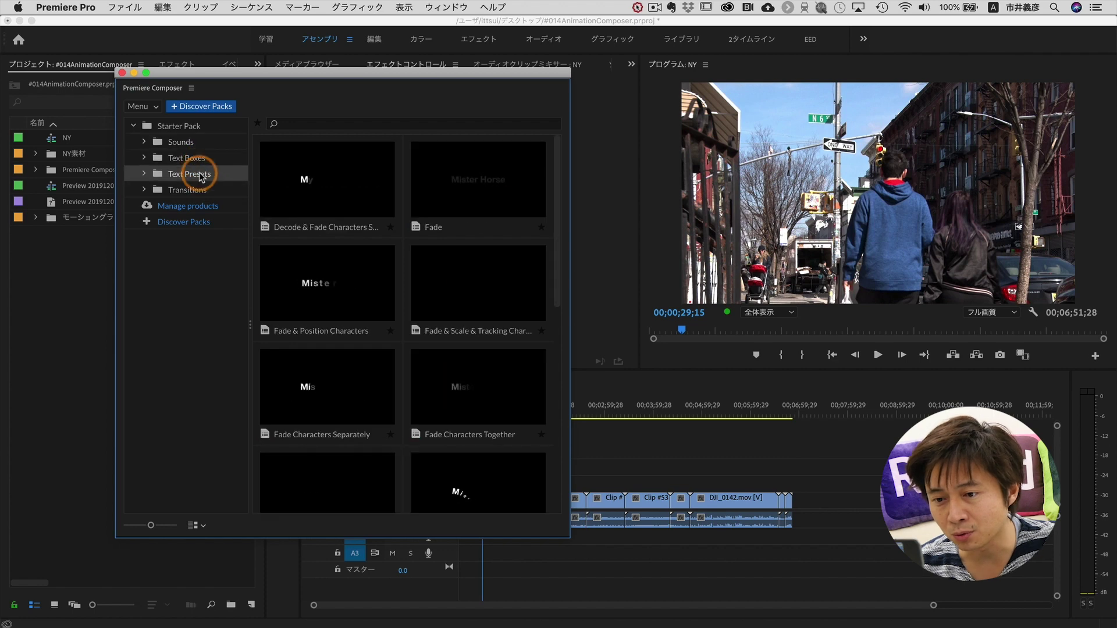
# - Scroll the Text Presets grid and preview Position & Mask Ease In, reaching Position Characters
pyautogui.scroll(-5, 326, 175)
pyautogui.scroll(2, 331, 174)
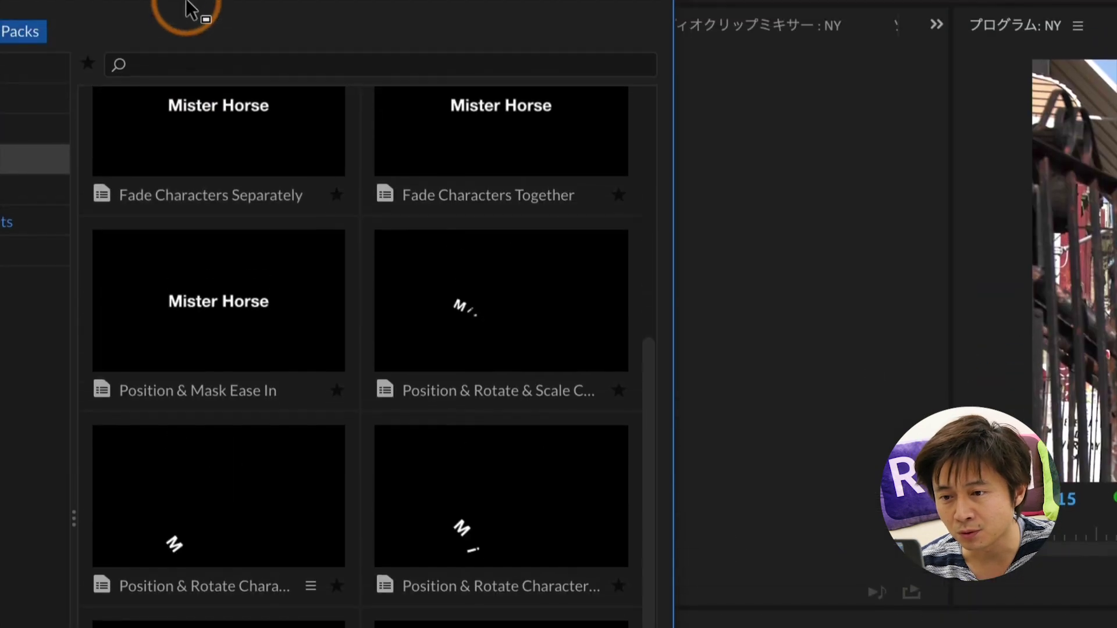
pyautogui.scroll(3, 242, 212)
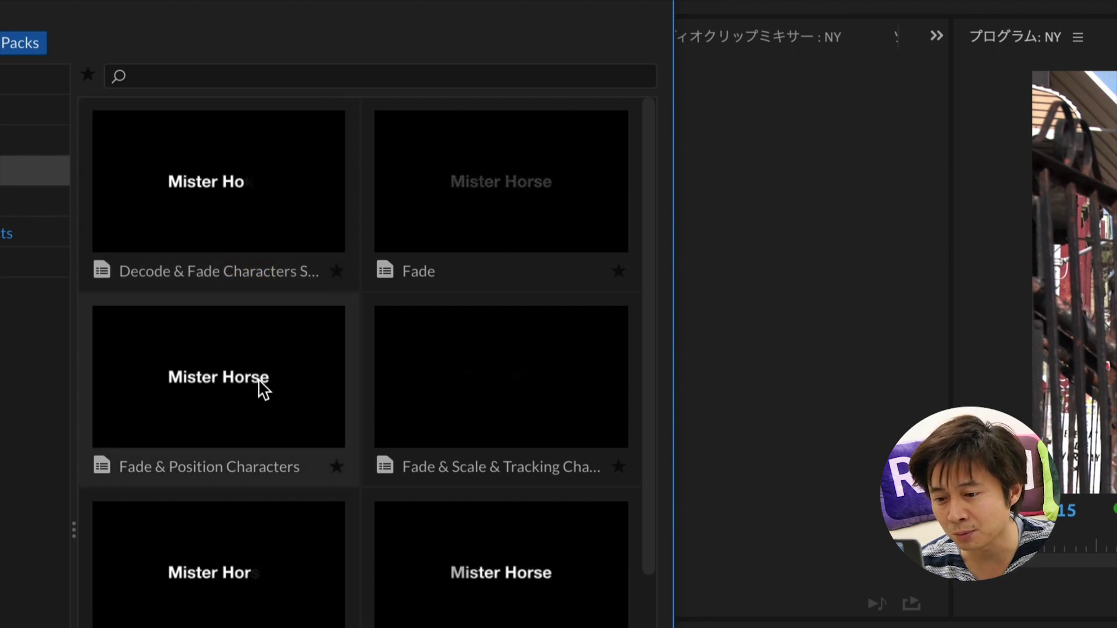
pyautogui.scroll(-4, 294, 499)
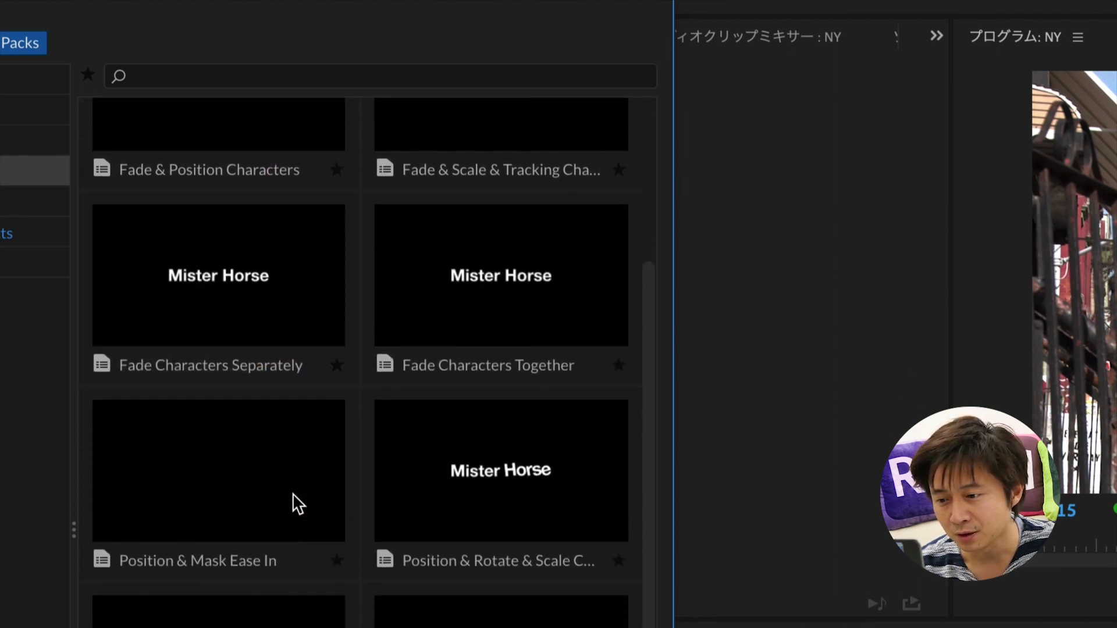
pyautogui.scroll(-4, 293, 494)
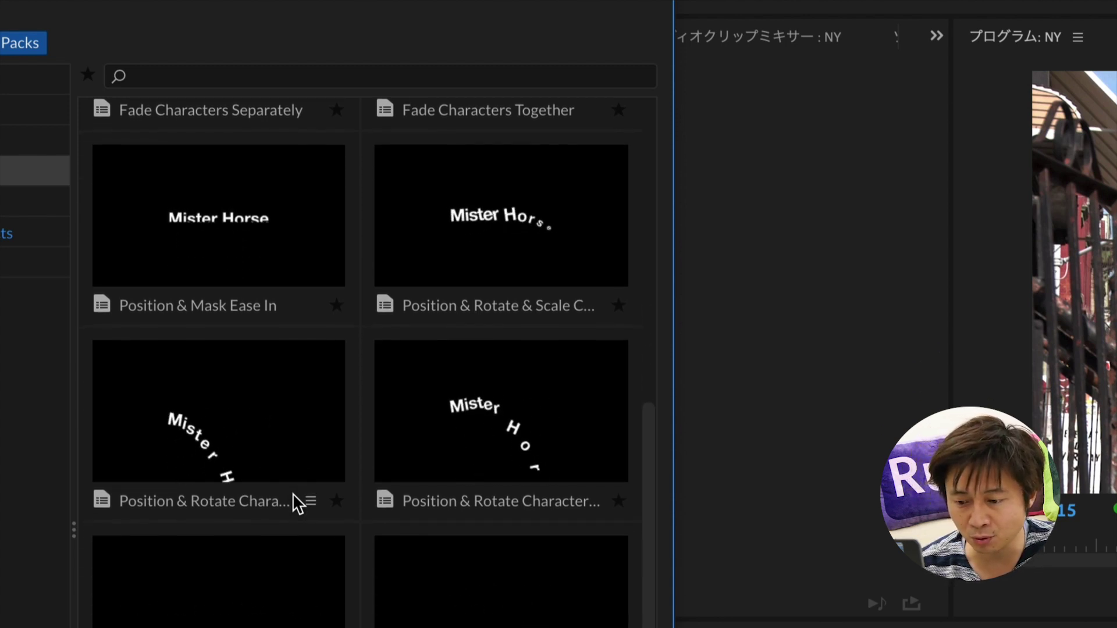
pyautogui.scroll(-2, 292, 493)
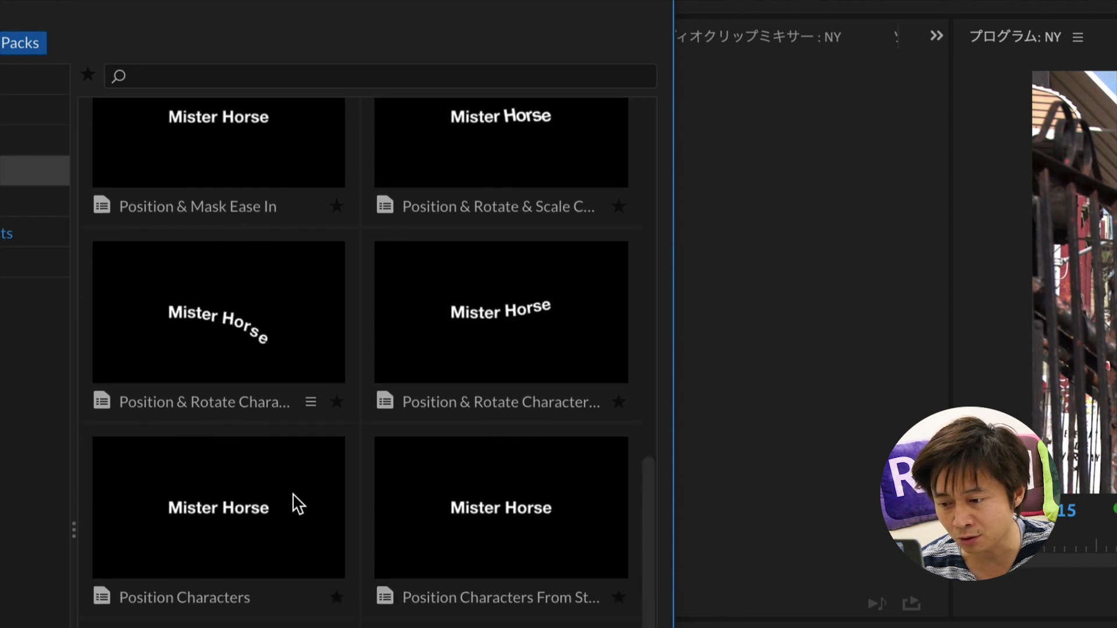
pyautogui.scroll(-1, 297, 504)
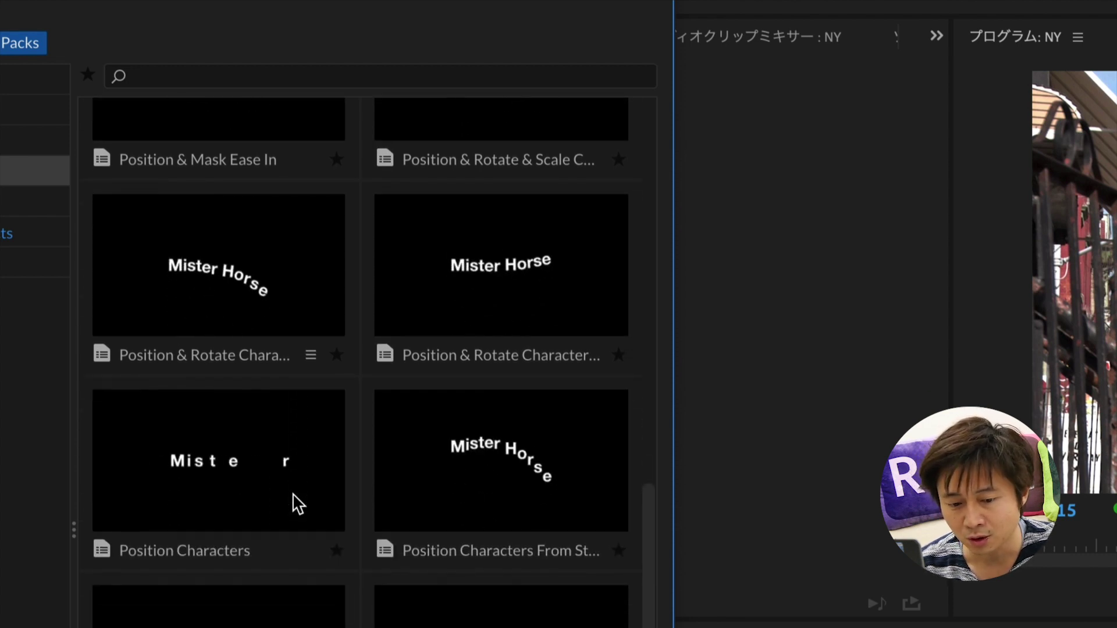
pyautogui.scroll(1, 298, 503)
pyautogui.scroll(3, 298, 504)
pyautogui.scroll(1, 298, 504)
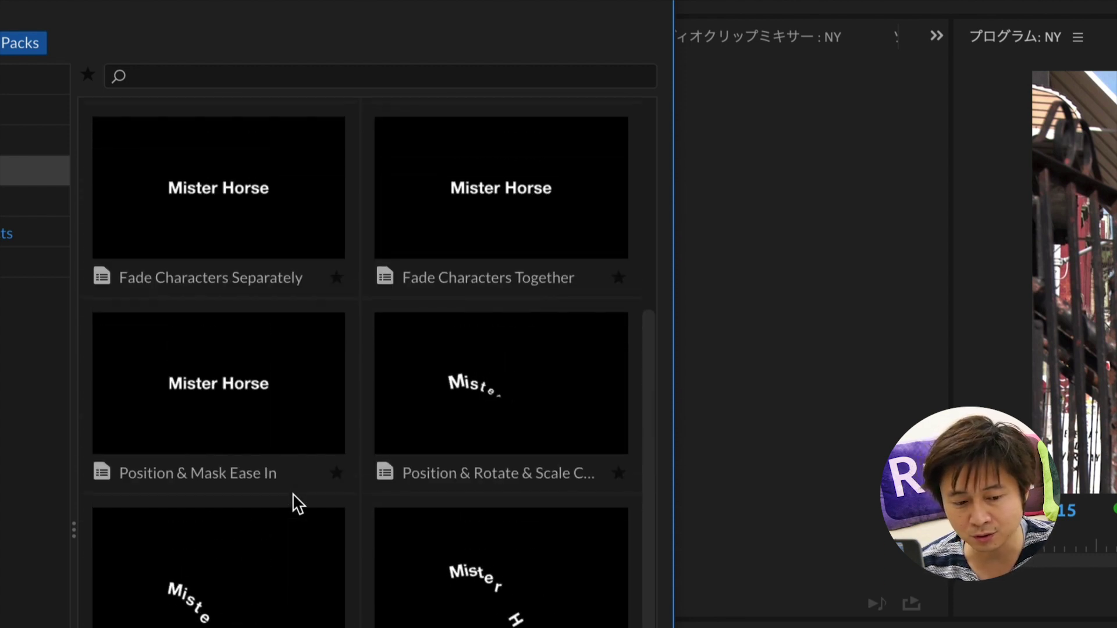
pyautogui.click(284, 299)
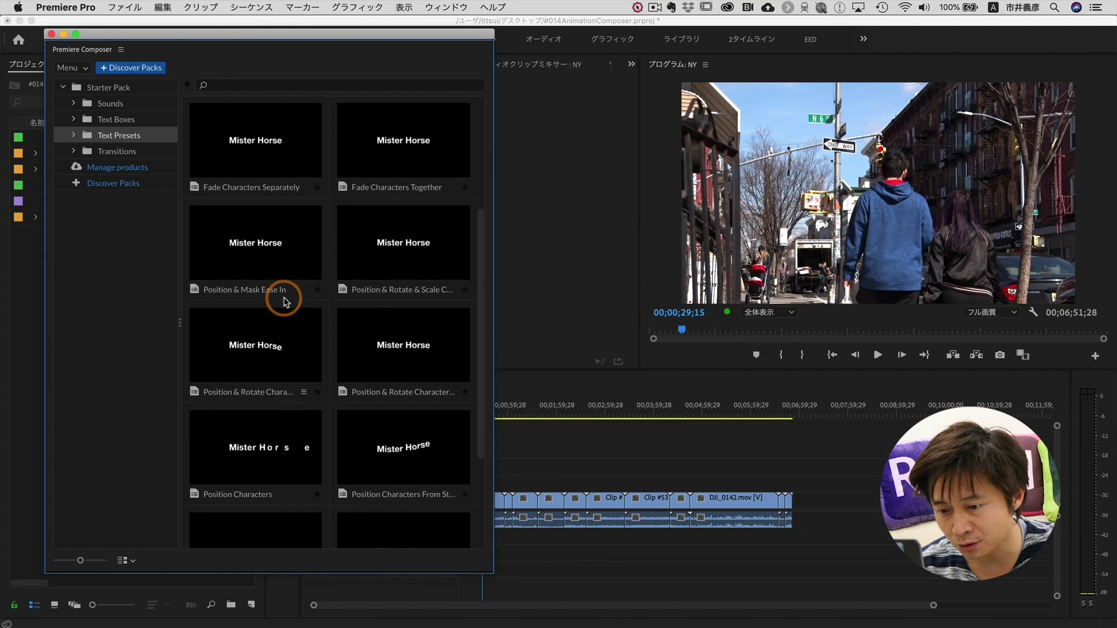
pyautogui.scroll(-1, 283, 343)
pyautogui.scroll(-1, 285, 349)
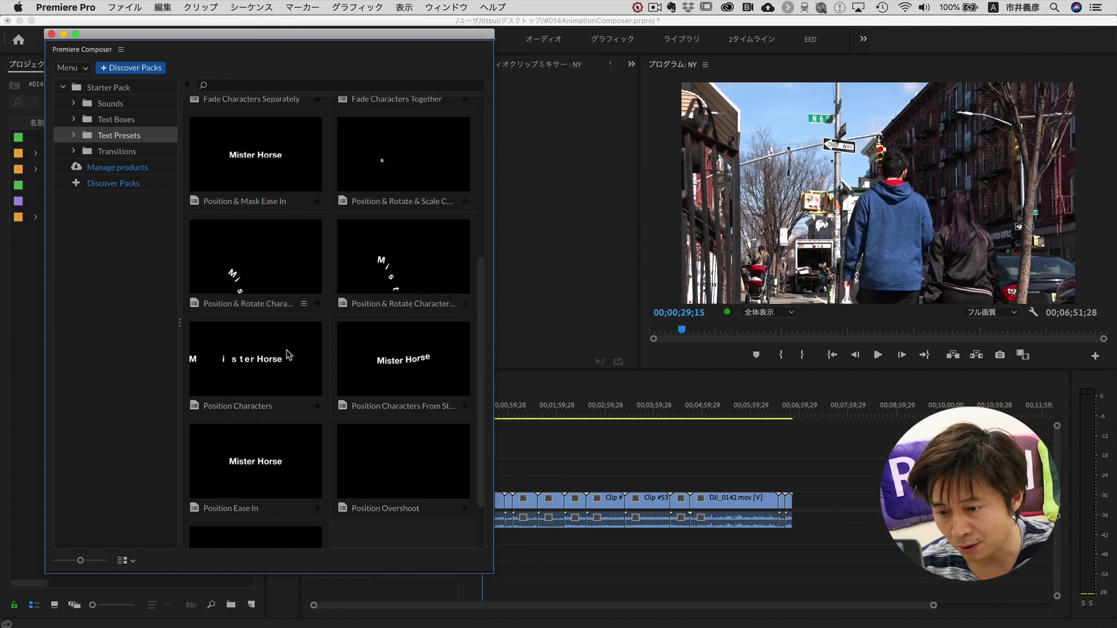
pyautogui.scroll(-1, 289, 354)
# - Add the Position Characters title to V2 and zoom the timeline in around it
pyautogui.moveTo(251, 343)
pyautogui.mouseDown()
pyautogui.moveTo(230, 319)
pyautogui.moveTo(559, 496)
pyautogui.moveTo(541, 492)
pyautogui.mouseUp()
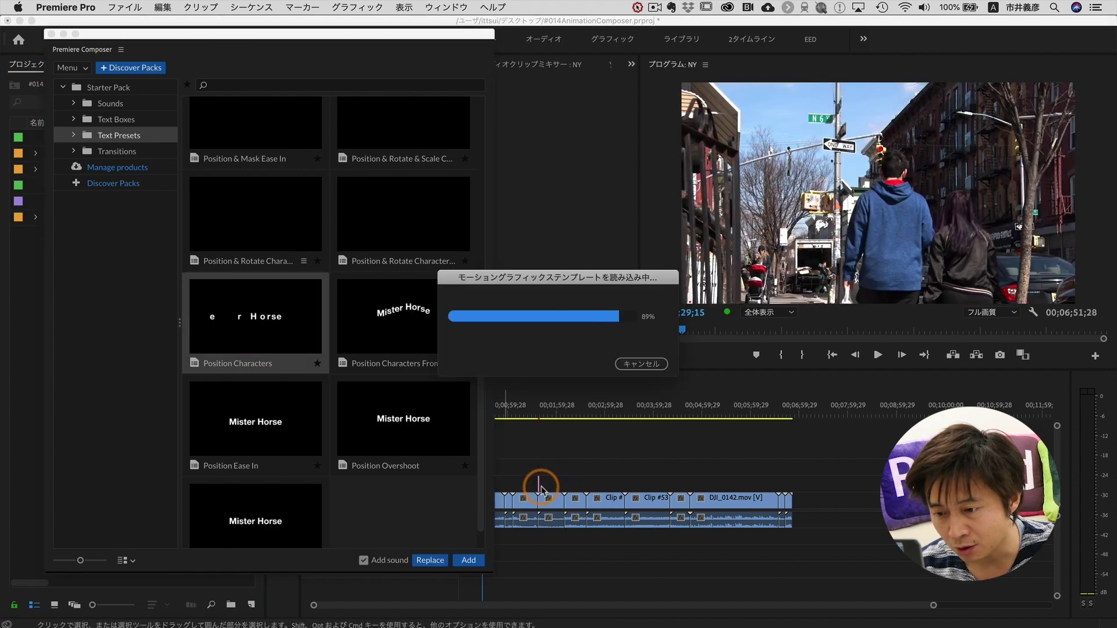
pyautogui.press('z')
pyautogui.click(582, 480)
pyautogui.click(648, 473)
pyautogui.click(698, 466)
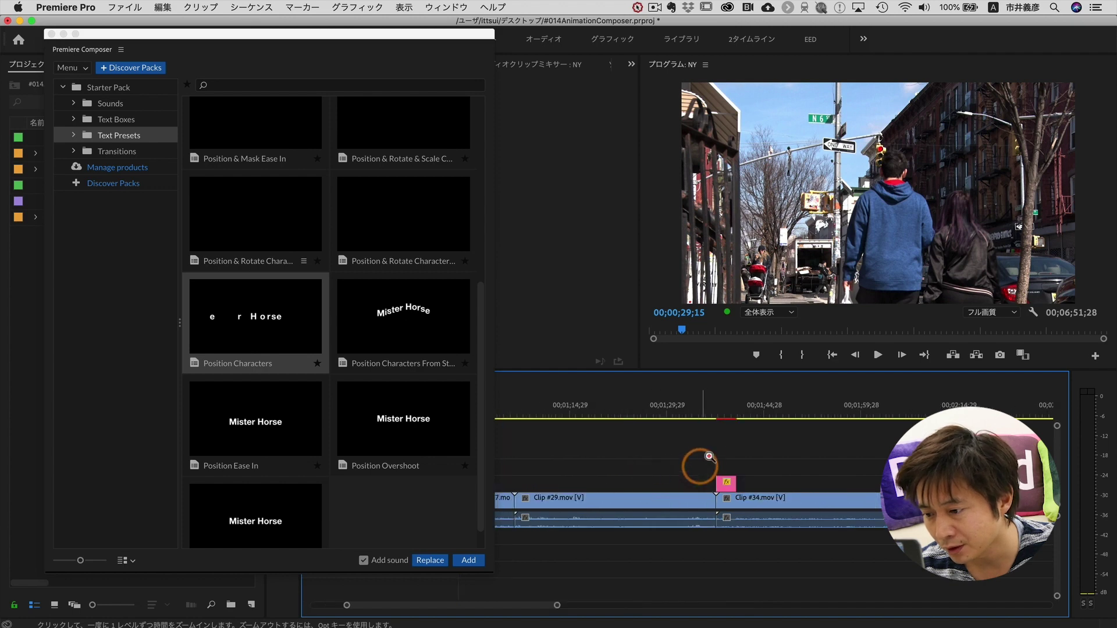
pyautogui.click(743, 440)
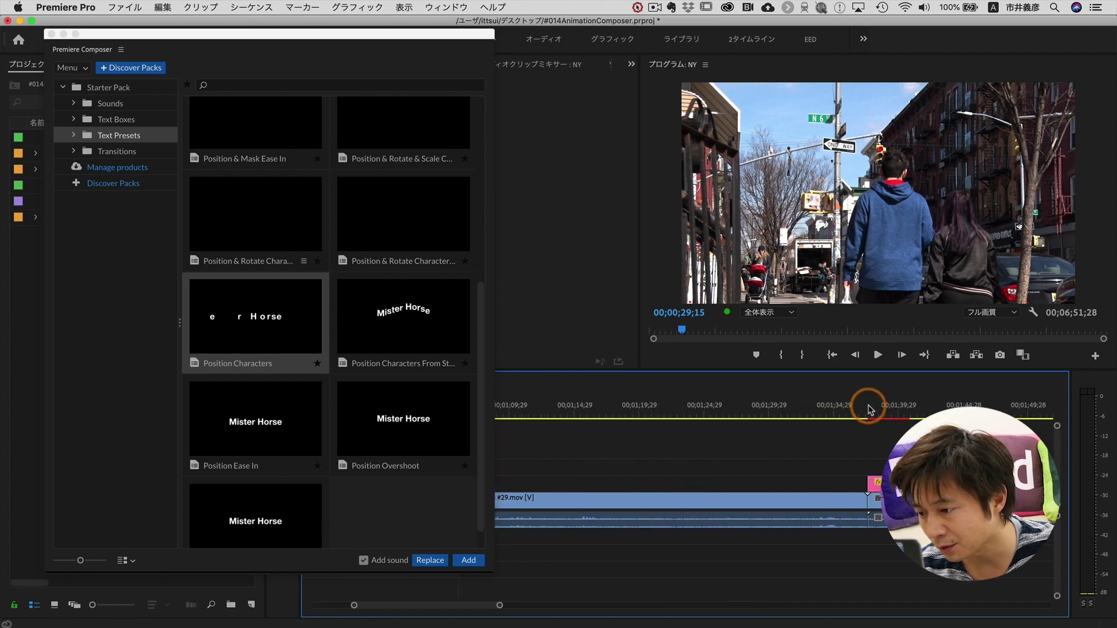
# - Select the title clip and dock the Premiere Composer panel at the right edge
pyautogui.click(868, 410)
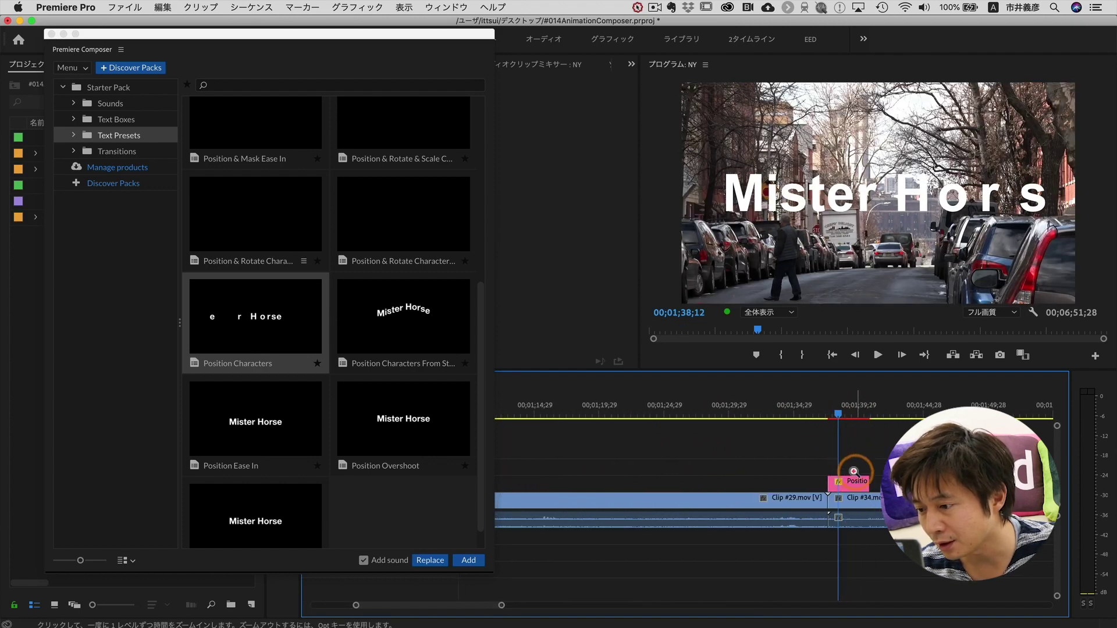
pyautogui.click(854, 471)
pyautogui.moveTo(164, 37)
pyautogui.mouseDown()
pyautogui.moveTo(144, 40)
pyautogui.moveTo(282, 53)
pyautogui.mouseUp()
pyautogui.moveTo(189, 71)
pyautogui.mouseDown()
pyautogui.moveTo(1047, 196)
pyautogui.moveTo(1111, 187)
pyautogui.mouseUp()
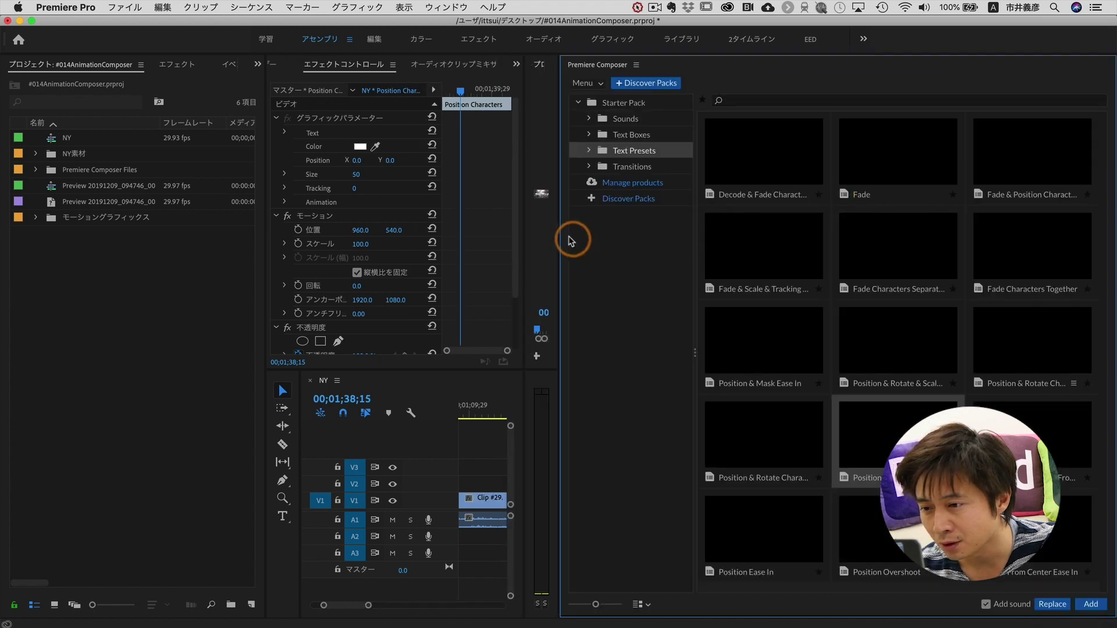
# - Resize the panel dividers to widen the Program monitor and timeline and narrow the project panel
pyautogui.moveTo(570, 241); pyautogui.dragTo(850, 239)
pyautogui.moveTo(527, 463); pyautogui.dragTo(802, 463)
pyautogui.moveTo(264, 442); pyautogui.dragTo(186, 442)
pyautogui.moveTo(530, 228); pyautogui.dragTo(498, 228)
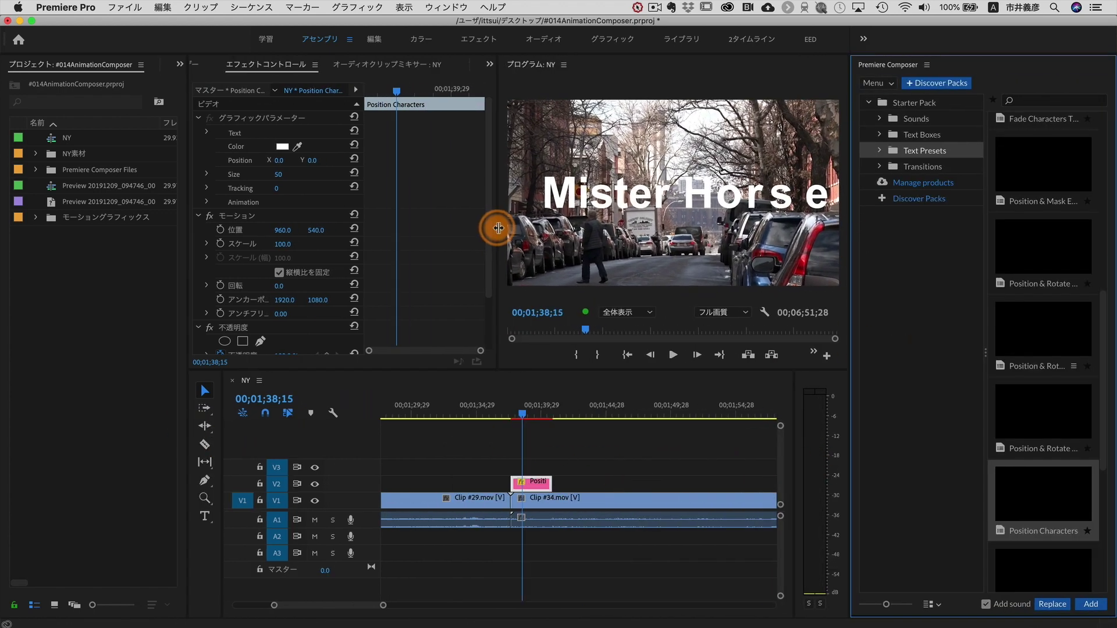
pyautogui.moveTo(187, 262); pyautogui.dragTo(129, 262)
pyautogui.moveTo(848, 282); pyautogui.dragTo(869, 282)
# - Fit the whole sequence, zoom in on the title clip, and scrub its opening animation
pyautogui.press('z')
pyautogui.press('\\')
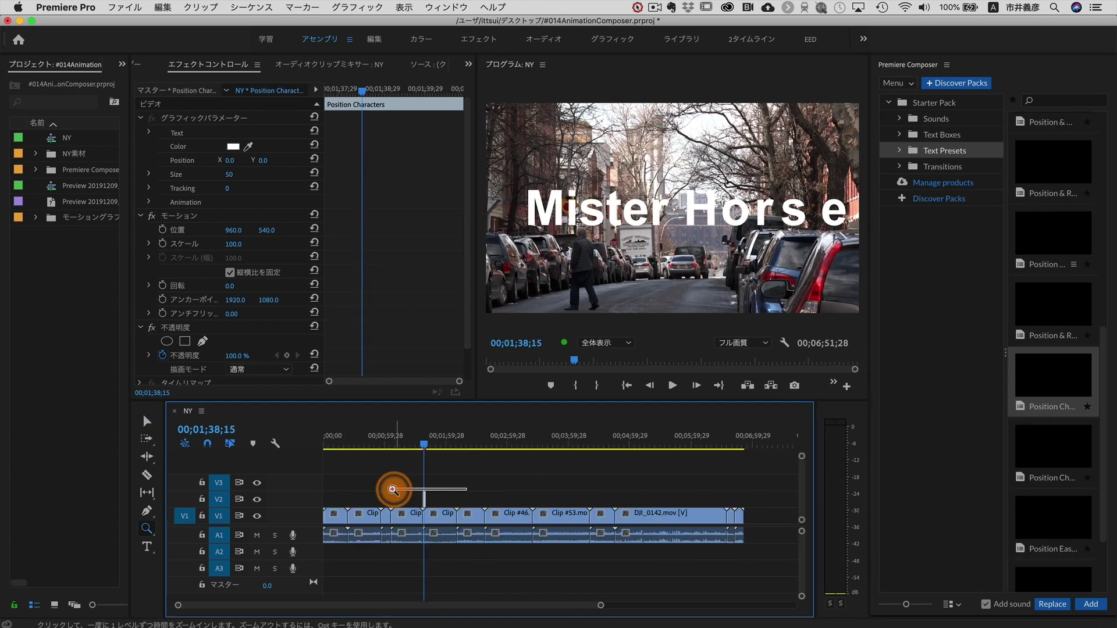
pyautogui.moveTo(393, 489); pyautogui.dragTo(442, 490)
pyautogui.moveTo(550, 443); pyautogui.dragTo(508, 448)
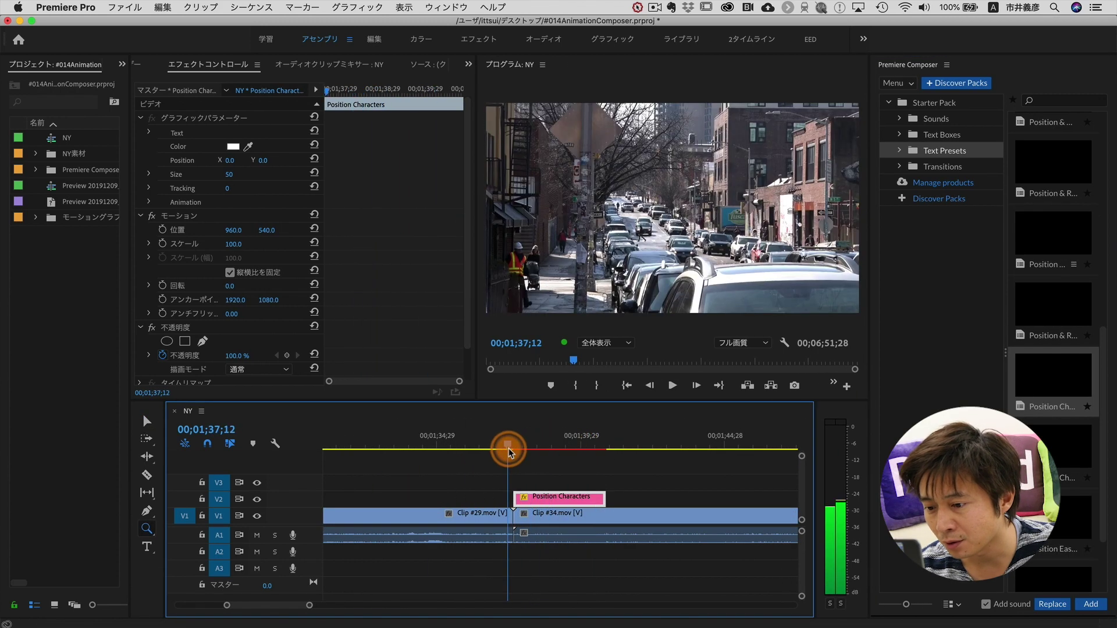
pyautogui.moveTo(509, 448)
pyautogui.mouseDown()
pyautogui.moveTo(558, 447)
pyautogui.moveTo(515, 447)
pyautogui.moveTo(537, 440)
pyautogui.mouseUp()
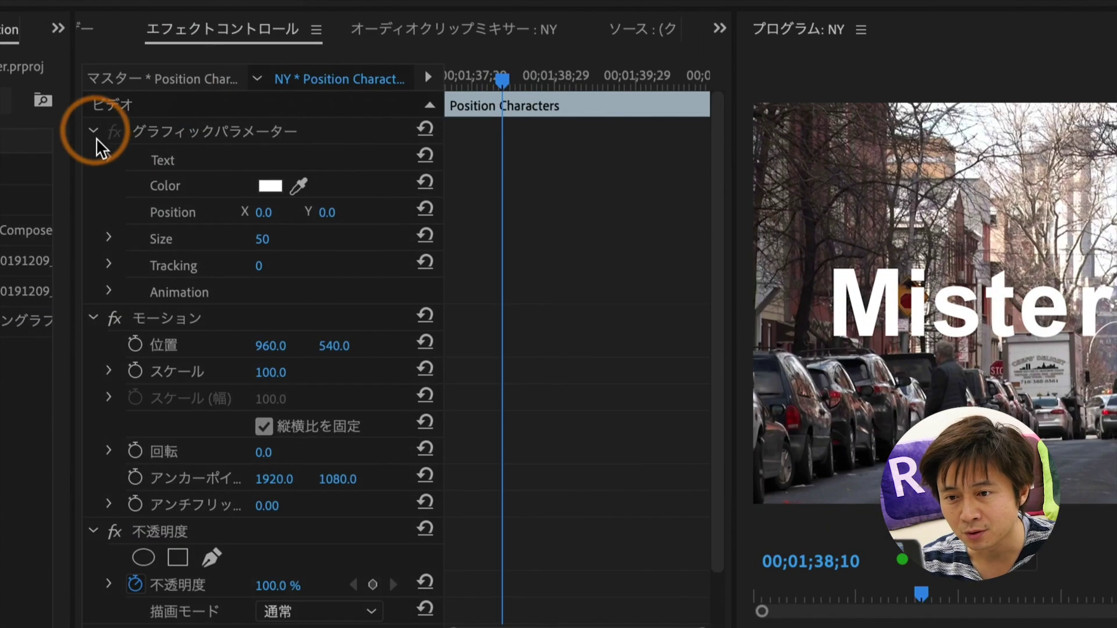
# - Replace the title text 'Mister Horse' with 'New York' and play back the animation
pyautogui.click(173, 120)
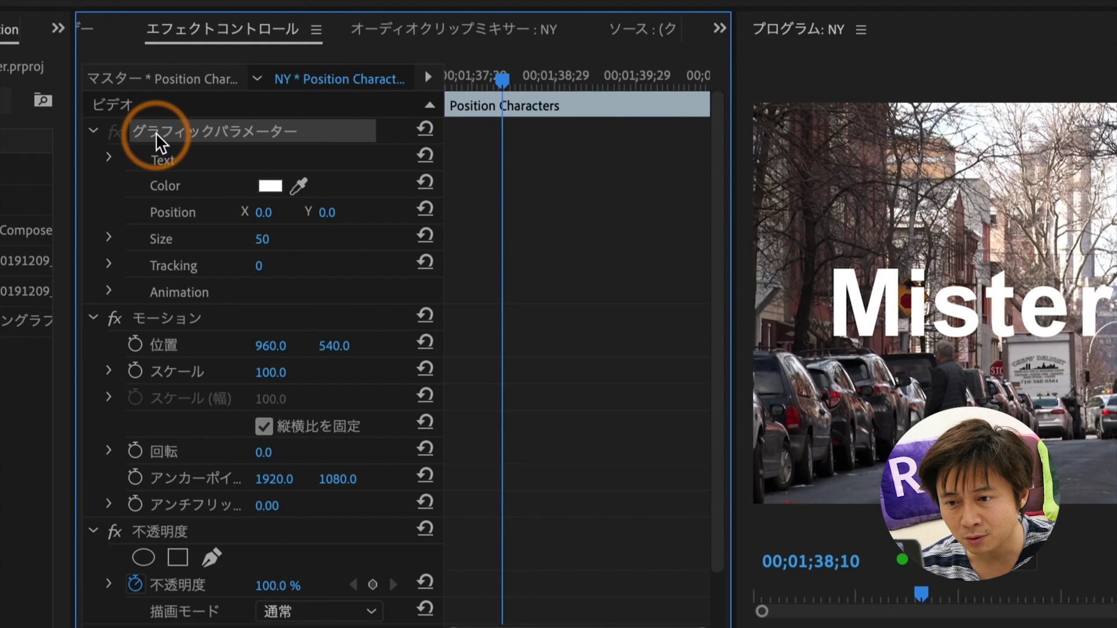
pyautogui.click(109, 156)
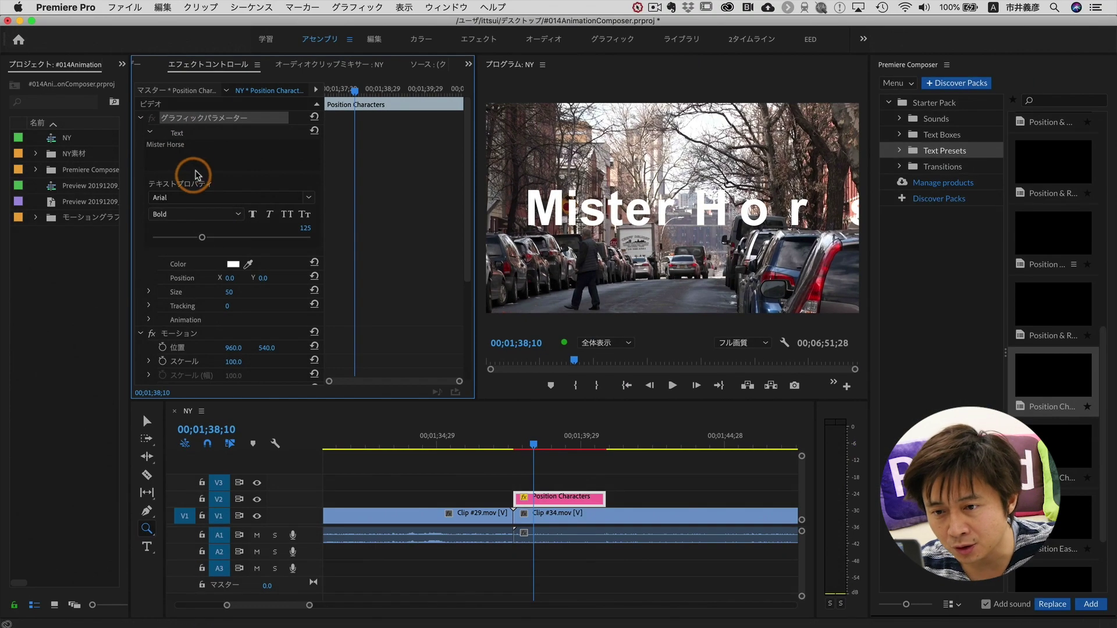
pyautogui.click(195, 156)
pyautogui.moveTo(200, 153); pyautogui.dragTo(105, 156)
pyautogui.write('New York')
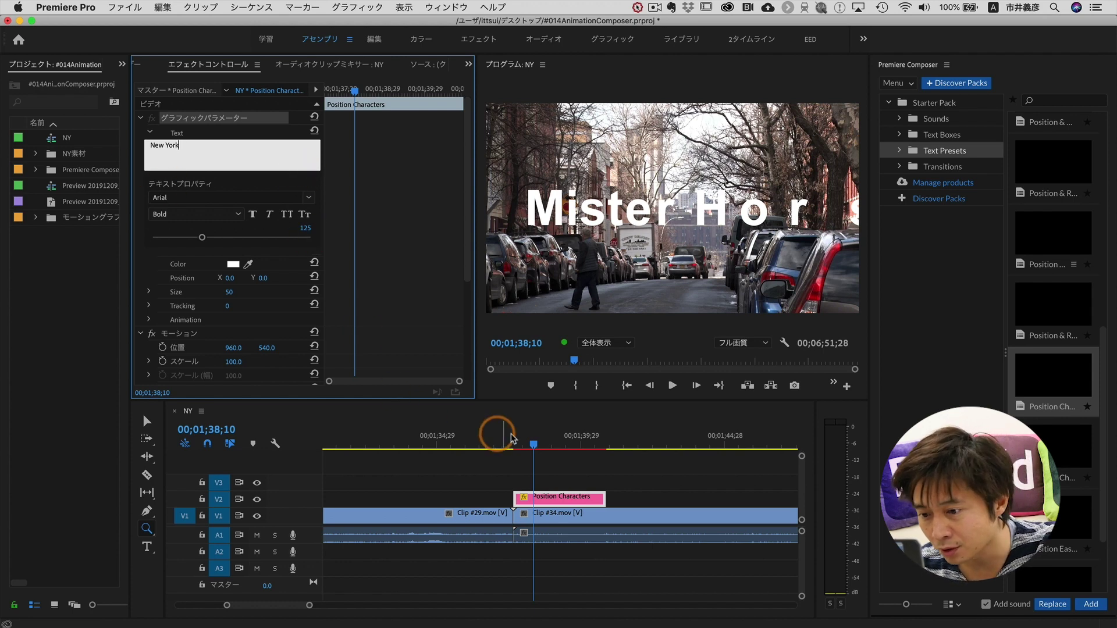
pyautogui.click(547, 445)
pyautogui.moveTo(547, 445)
pyautogui.mouseDown()
pyautogui.moveTo(567, 439)
pyautogui.moveTo(514, 440)
pyautogui.mouseUp()
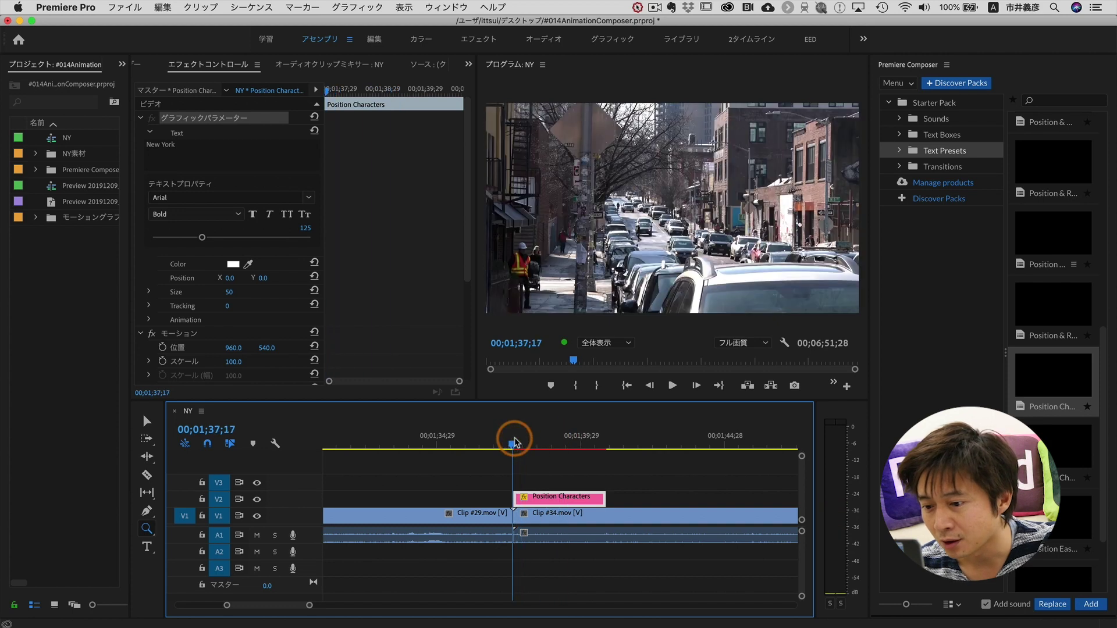
pyautogui.press('space')
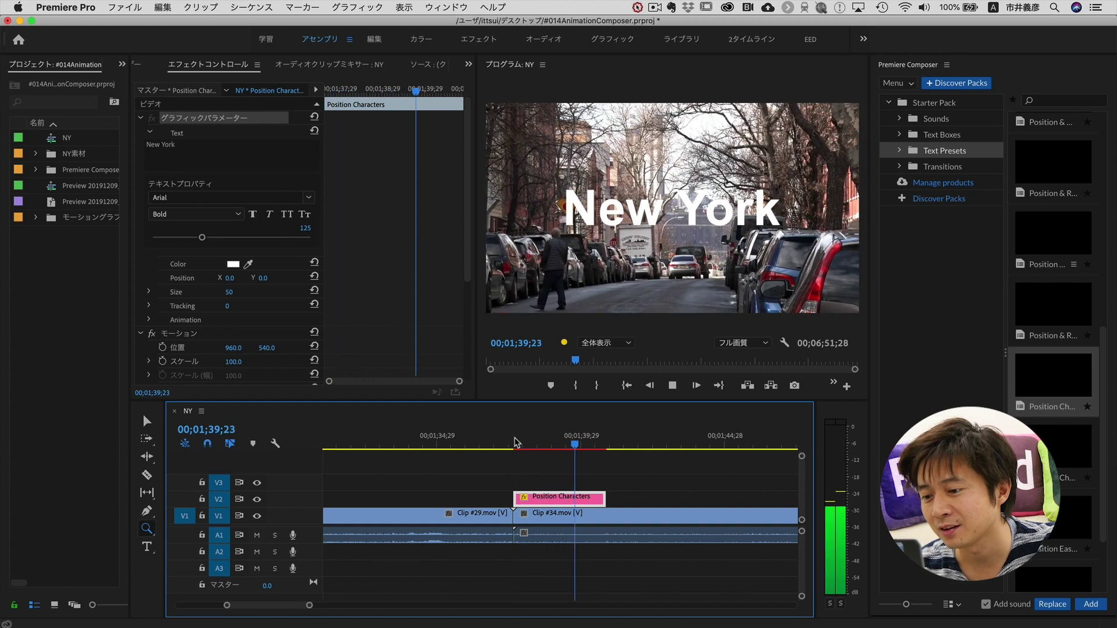
pyautogui.press('space')
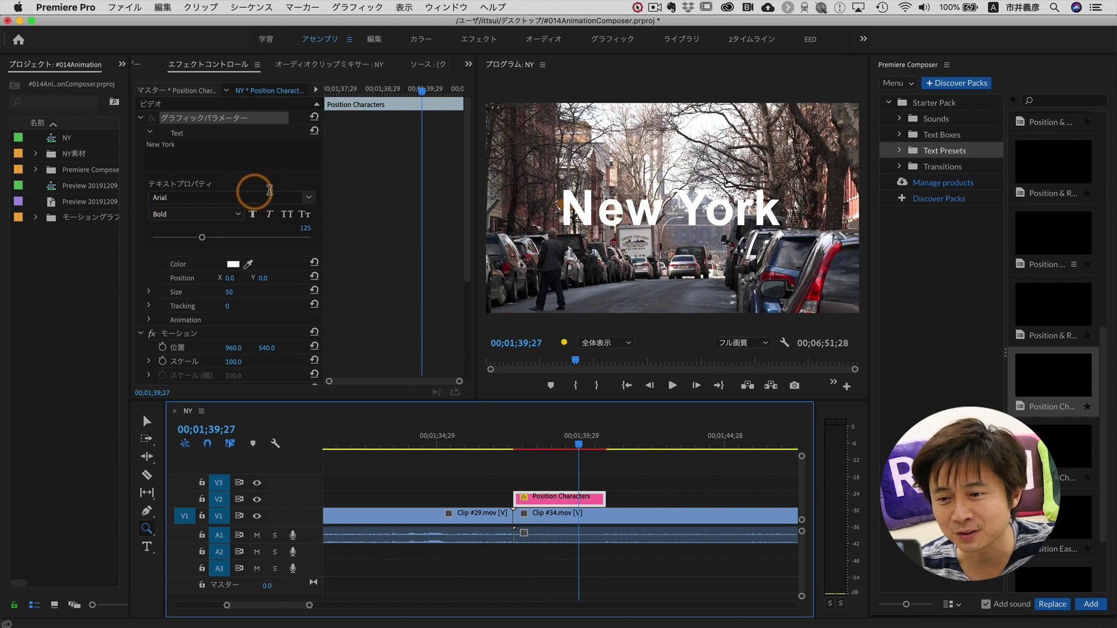
# - Set the New York text to Athelas Regular at size 96, keeping its colour white
pyautogui.click(310, 201)
pyautogui.click(237, 159)
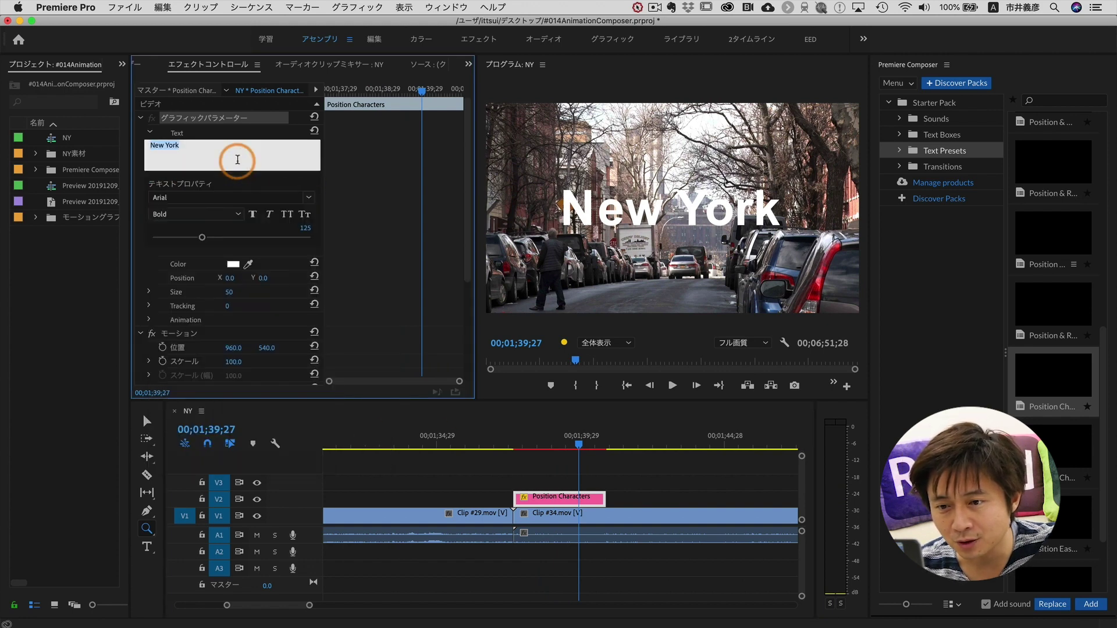
pyautogui.click(310, 201)
pyautogui.click(255, 309)
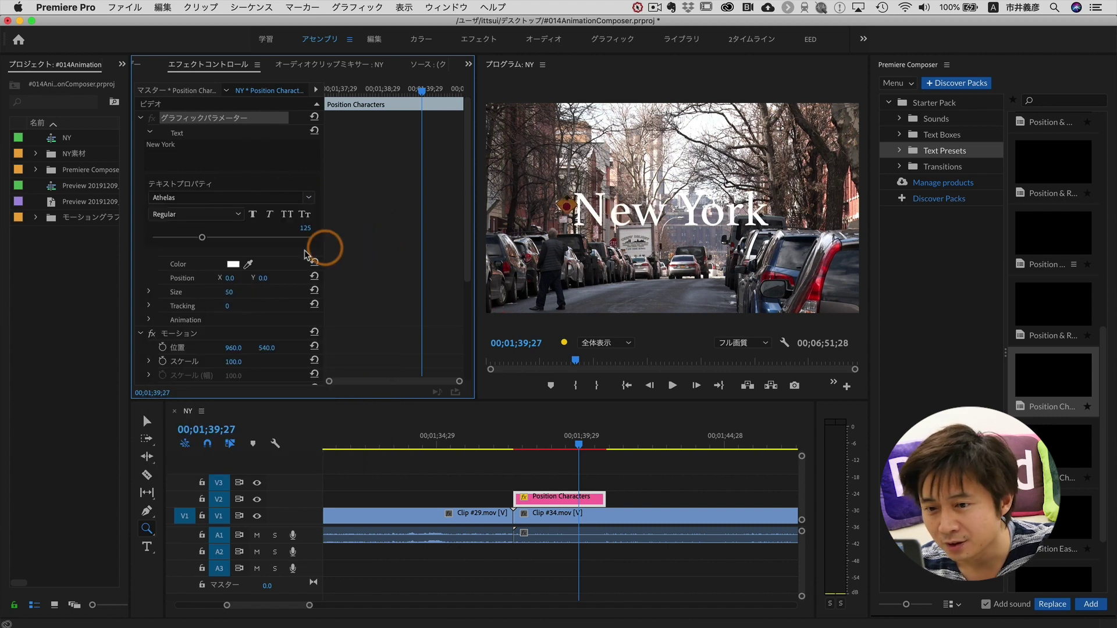
pyautogui.moveTo(202, 237); pyautogui.dragTo(190, 242)
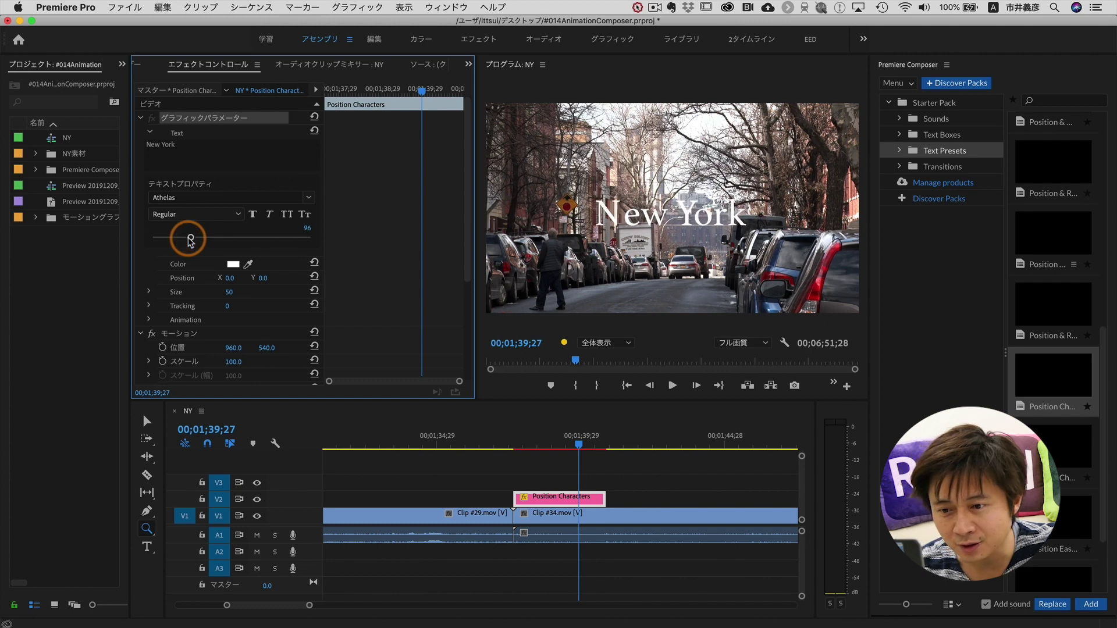
pyautogui.click(233, 266)
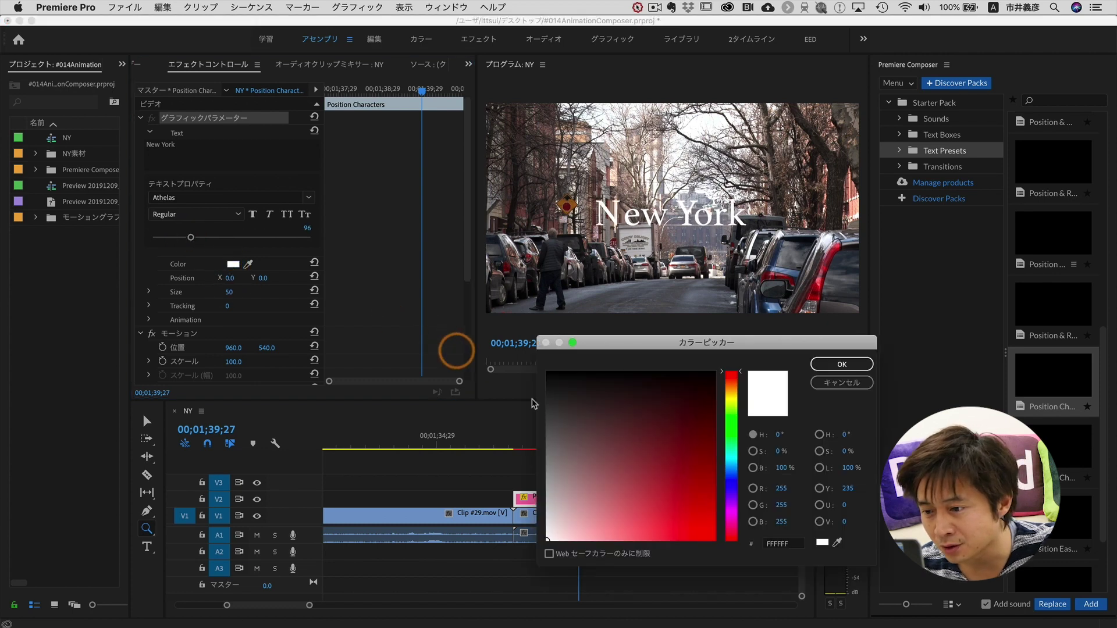
pyautogui.click(842, 364)
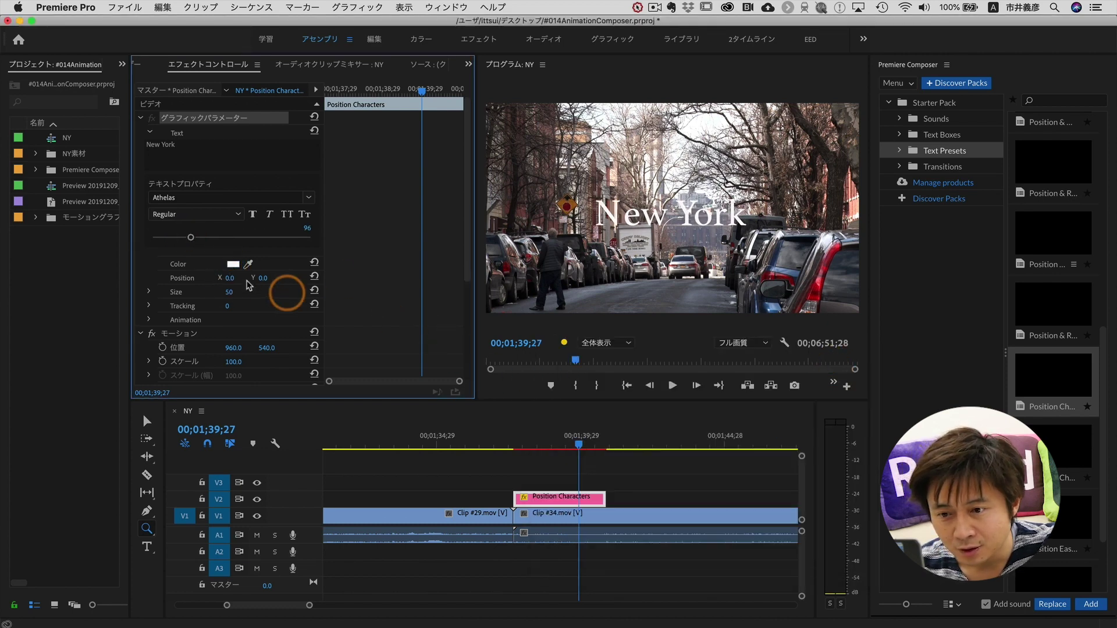
pyautogui.scroll(-2, 150, 269)
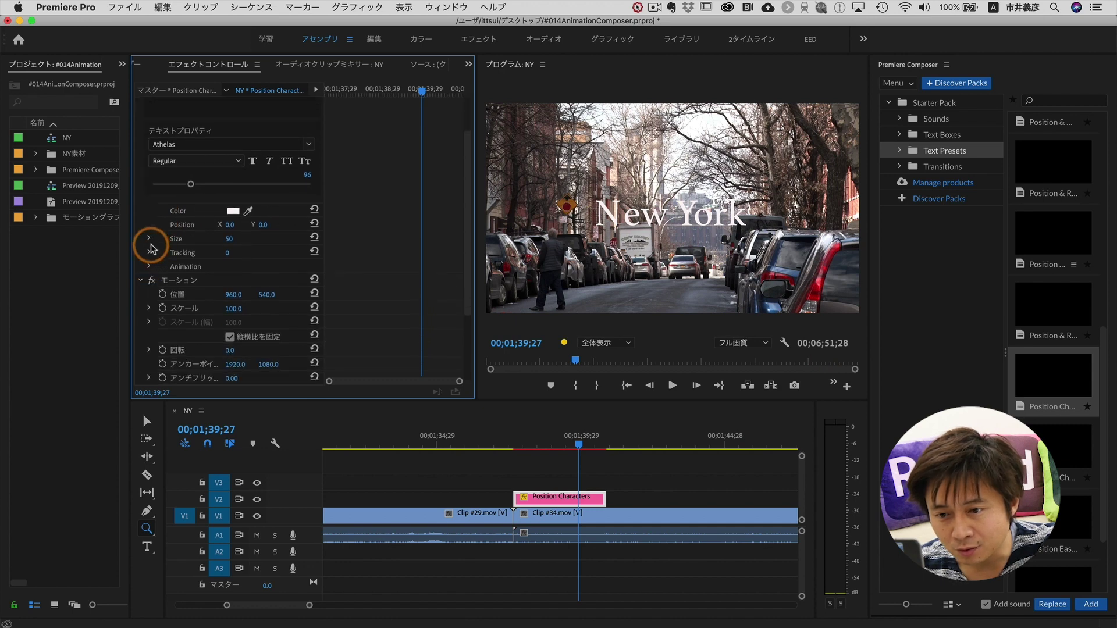
# - Give the title Tracking 104, Size 227 and an animation start X position of 1518
pyautogui.click(149, 266)
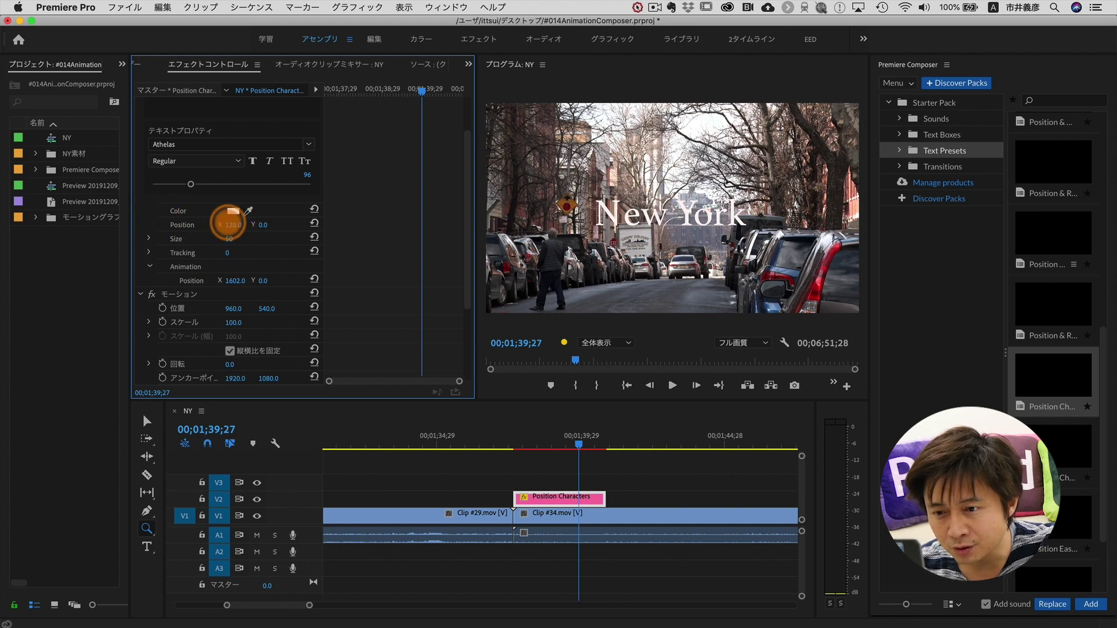
pyautogui.moveTo(228, 224); pyautogui.dragTo(289, 225)
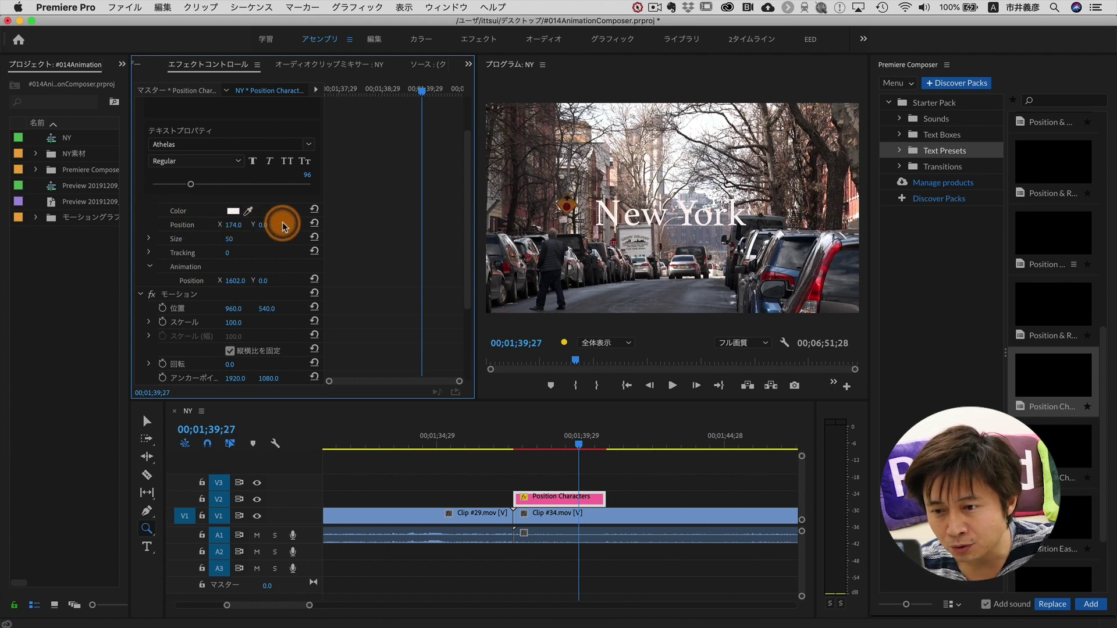
pyautogui.click(220, 219)
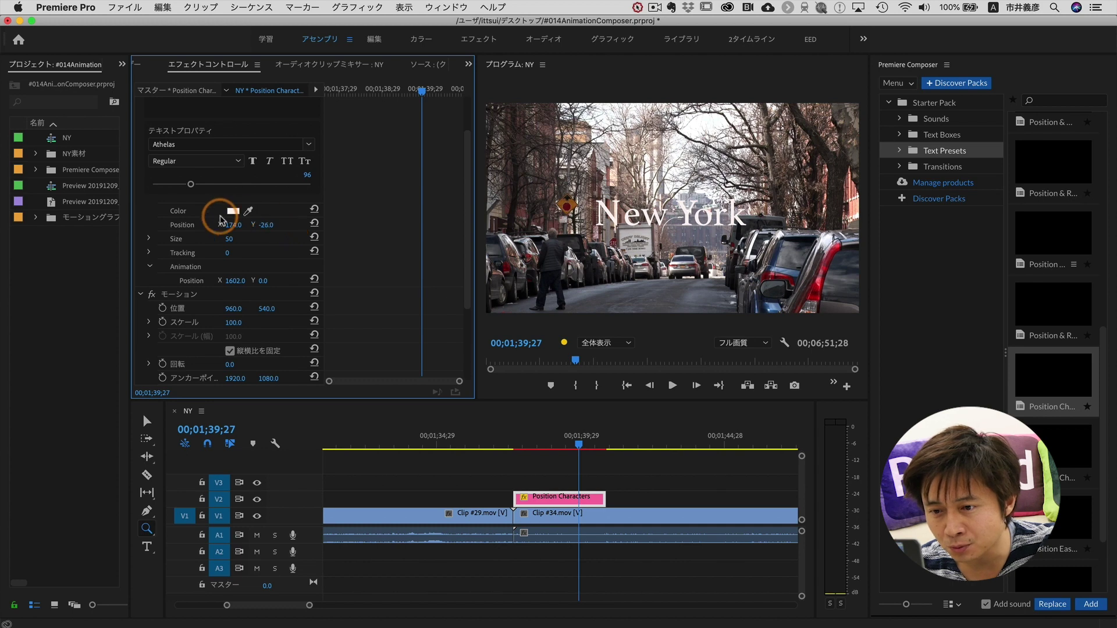
pyautogui.moveTo(227, 225); pyautogui.dragTo(170, 223)
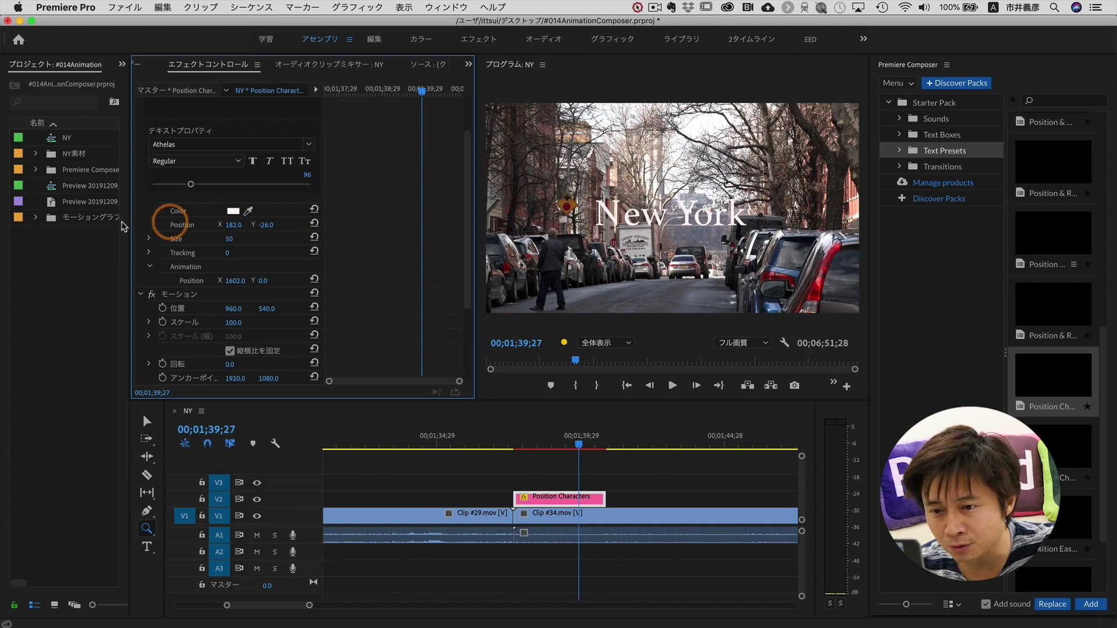
pyautogui.click(150, 240)
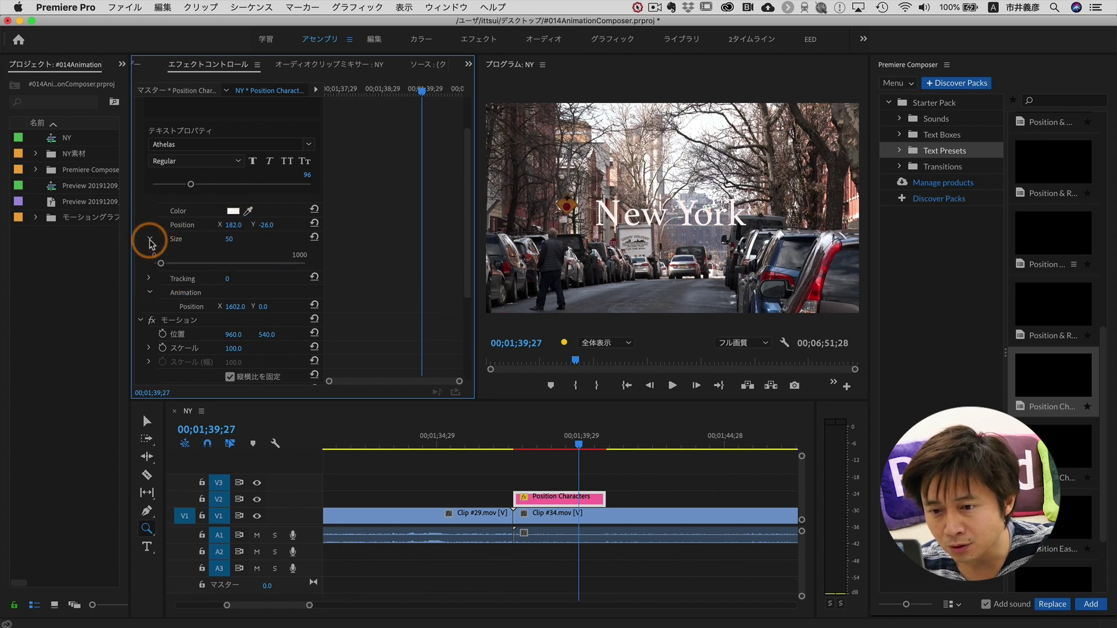
pyautogui.moveTo(175, 266); pyautogui.dragTo(200, 267)
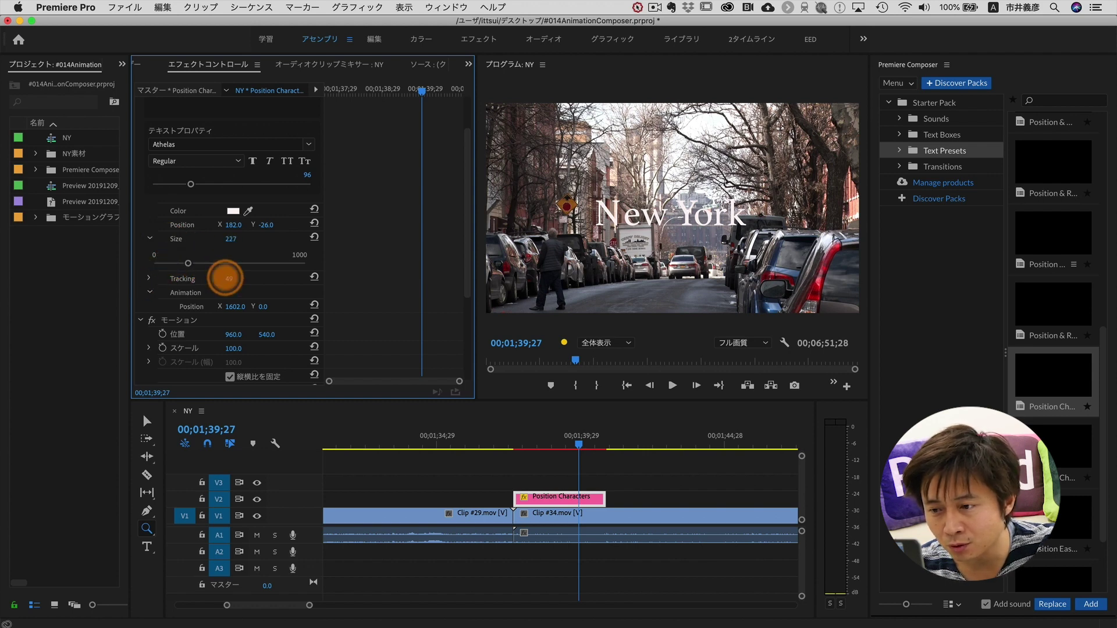
pyautogui.click(60, 257)
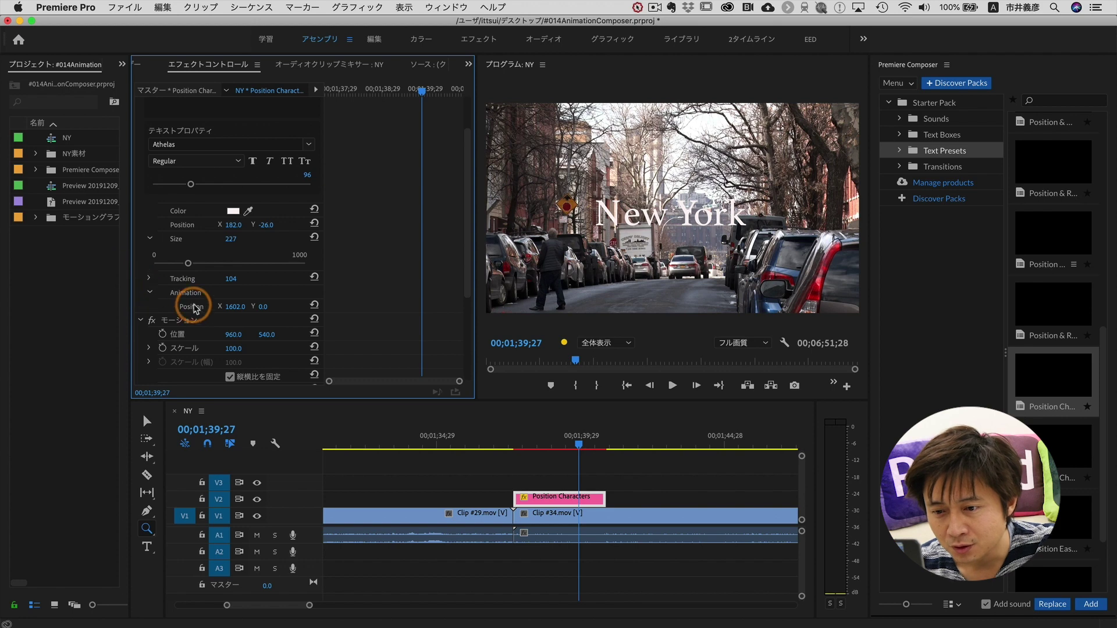
pyautogui.moveTo(228, 307); pyautogui.dragTo(239, 308)
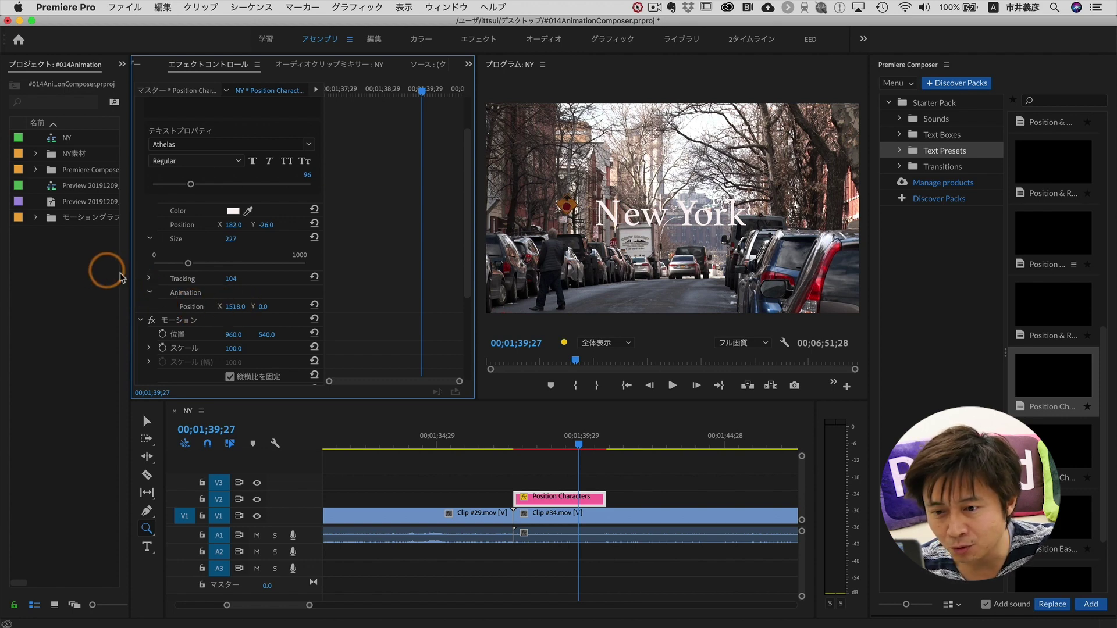
pyautogui.scroll(-3, 150, 273)
pyautogui.click(181, 267)
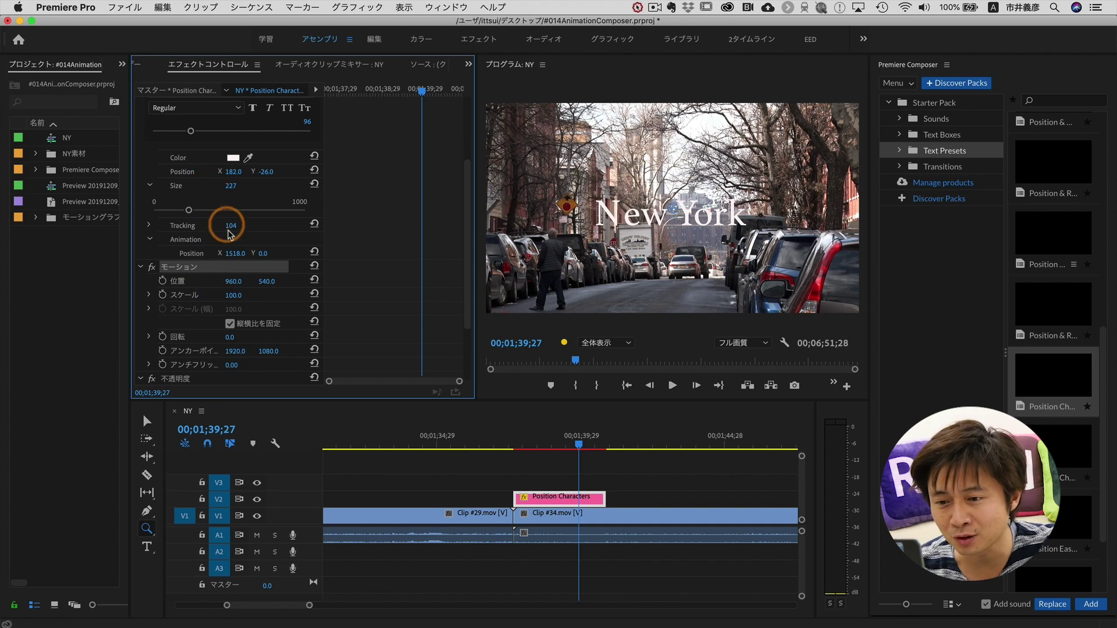
# - Move the title lower and left to motion position 438, 891, previewing the playback
pyautogui.moveTo(233, 281)
pyautogui.mouseDown()
pyautogui.moveTo(274, 282)
pyautogui.moveTo(233, 282)
pyautogui.mouseUp()
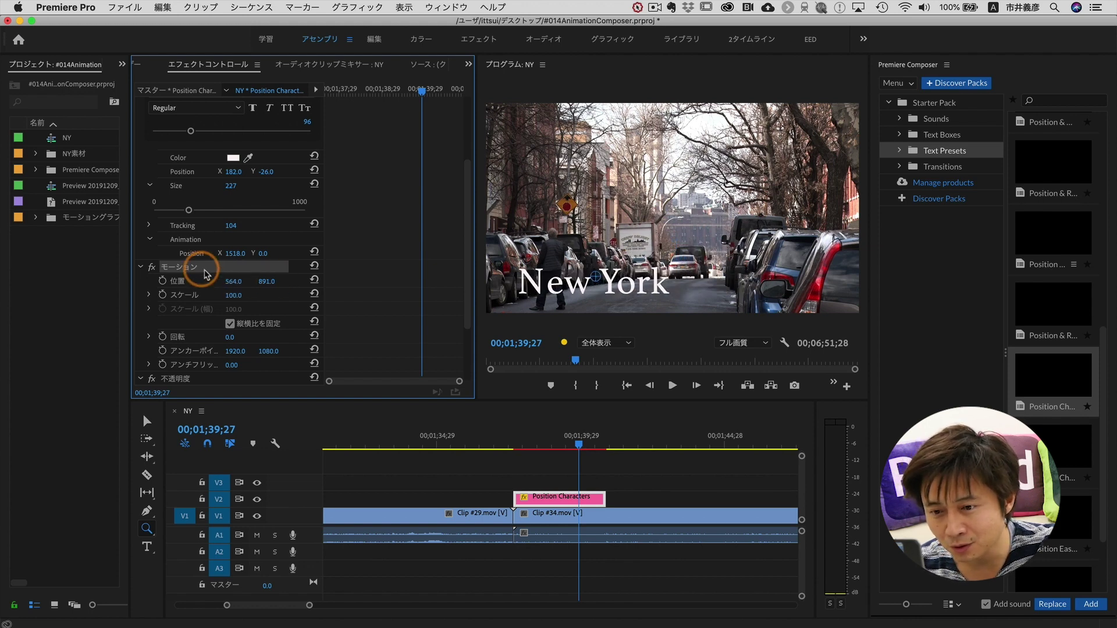
pyautogui.moveTo(232, 282); pyautogui.dragTo(237, 283)
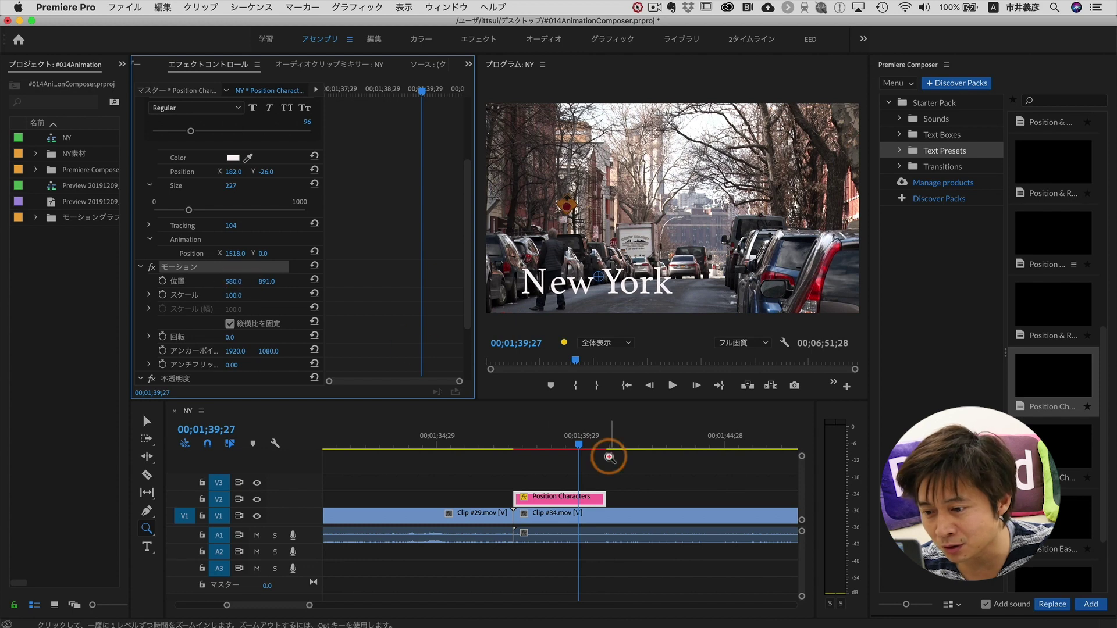
pyautogui.moveTo(518, 435); pyautogui.dragTo(512, 439)
pyautogui.press('space')
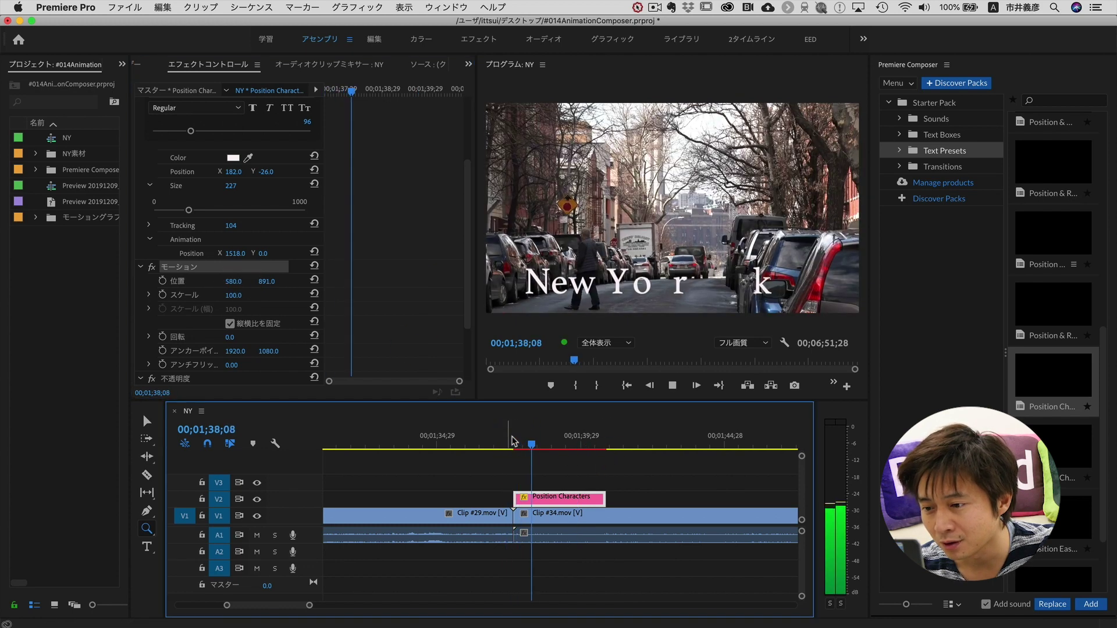
pyautogui.press('space')
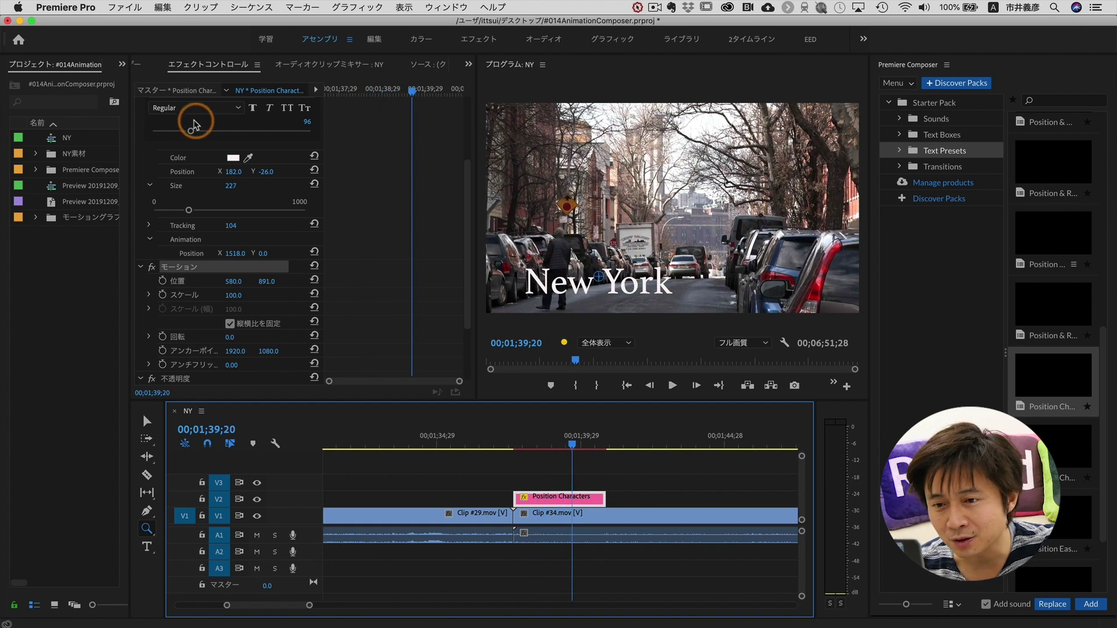
pyautogui.moveTo(233, 281); pyautogui.dragTo(215, 283)
# - Render and review the title section in the maximized Program monitor, then nudge Position Y to 885
pyautogui.press('Return')
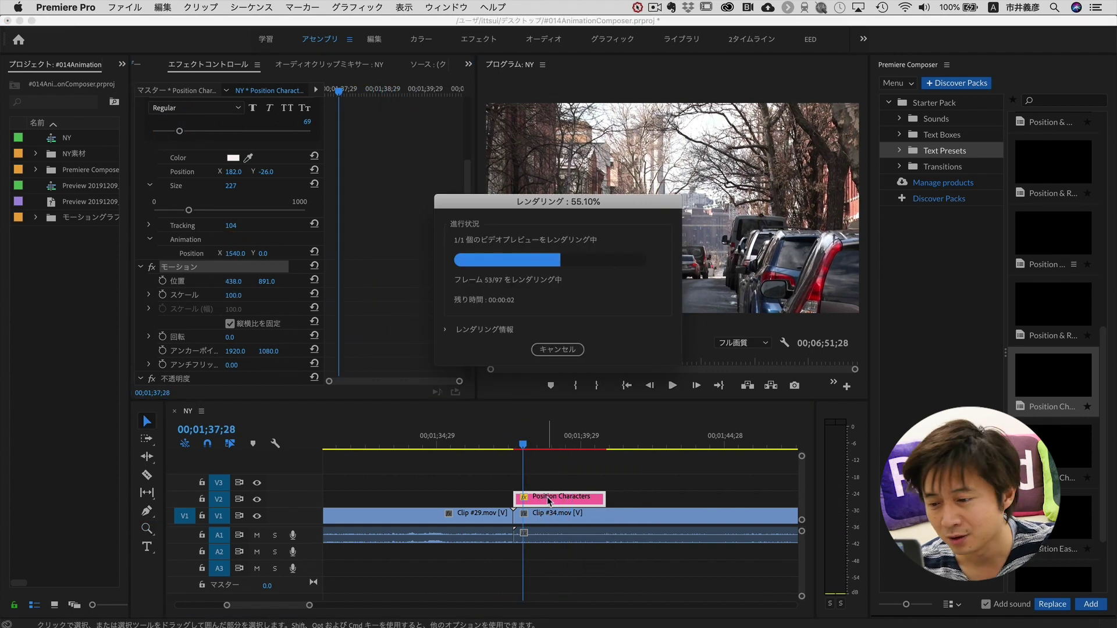
pyautogui.click(514, 429)
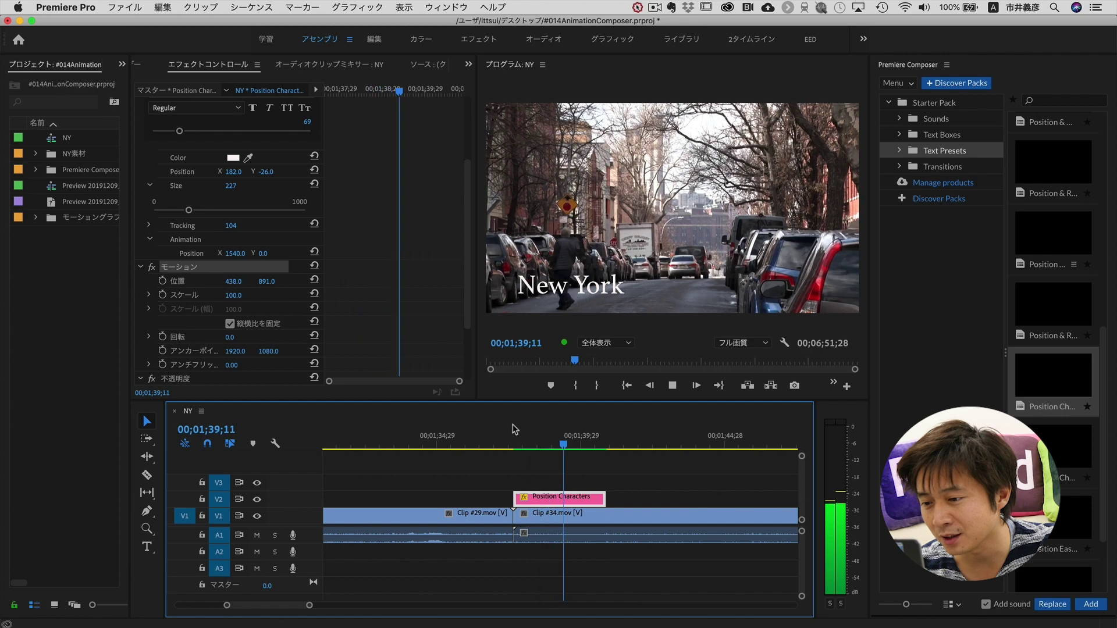
pyautogui.press('space')
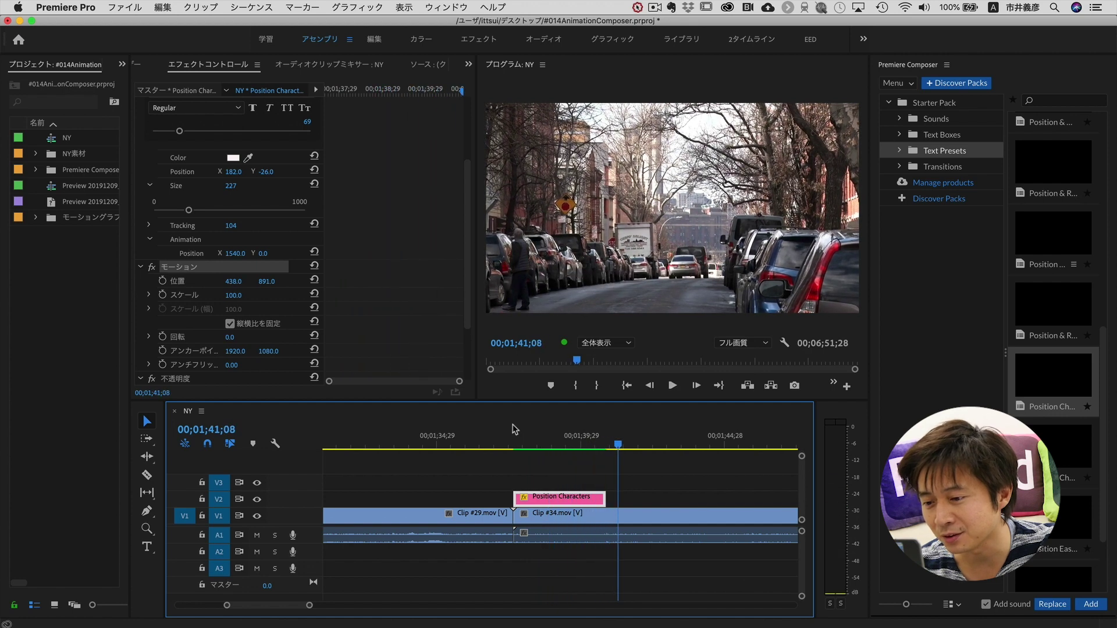
pyautogui.press('space')
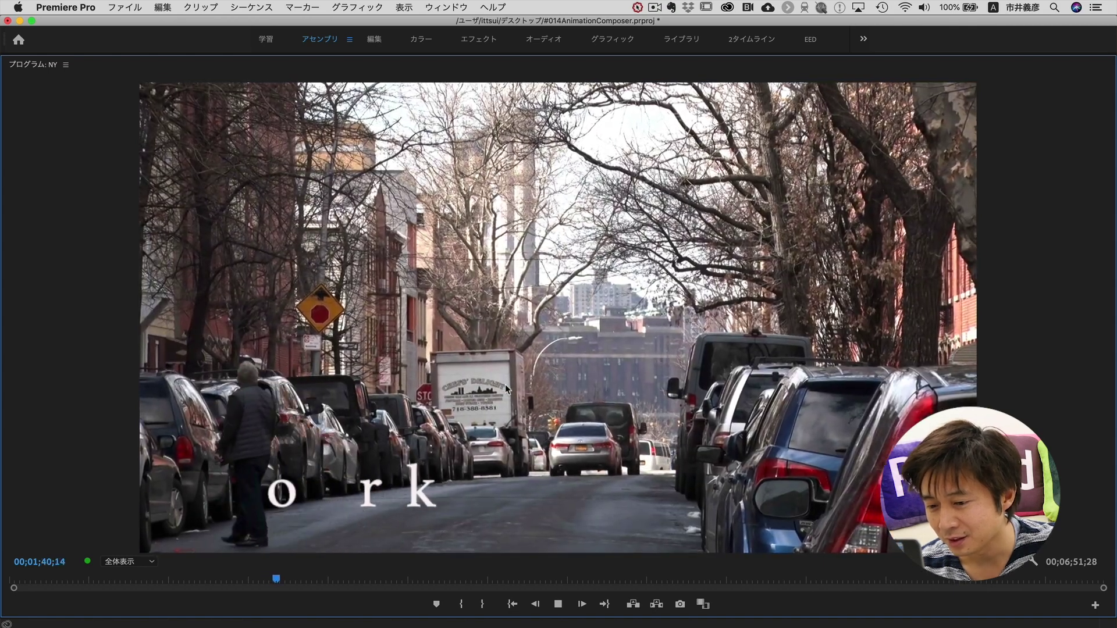
pyautogui.press('`')
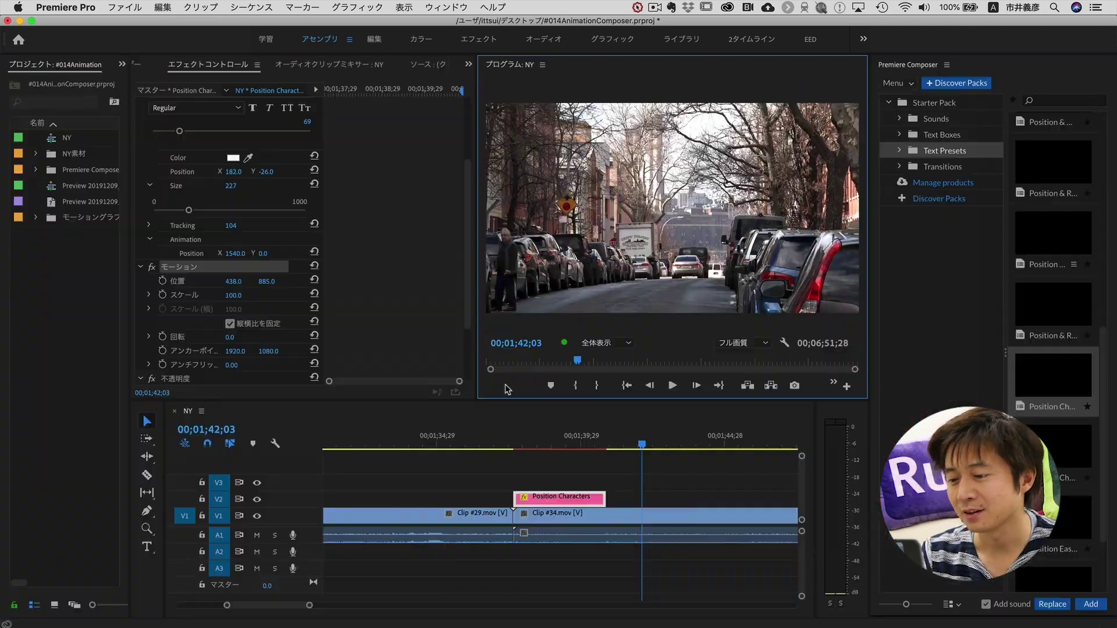
pyautogui.moveTo(514, 442); pyautogui.dragTo(575, 438)
# - Browse the Text Presets thumbnails and scrub back to the start of the title animation
pyautogui.moveTo(1037, 290)
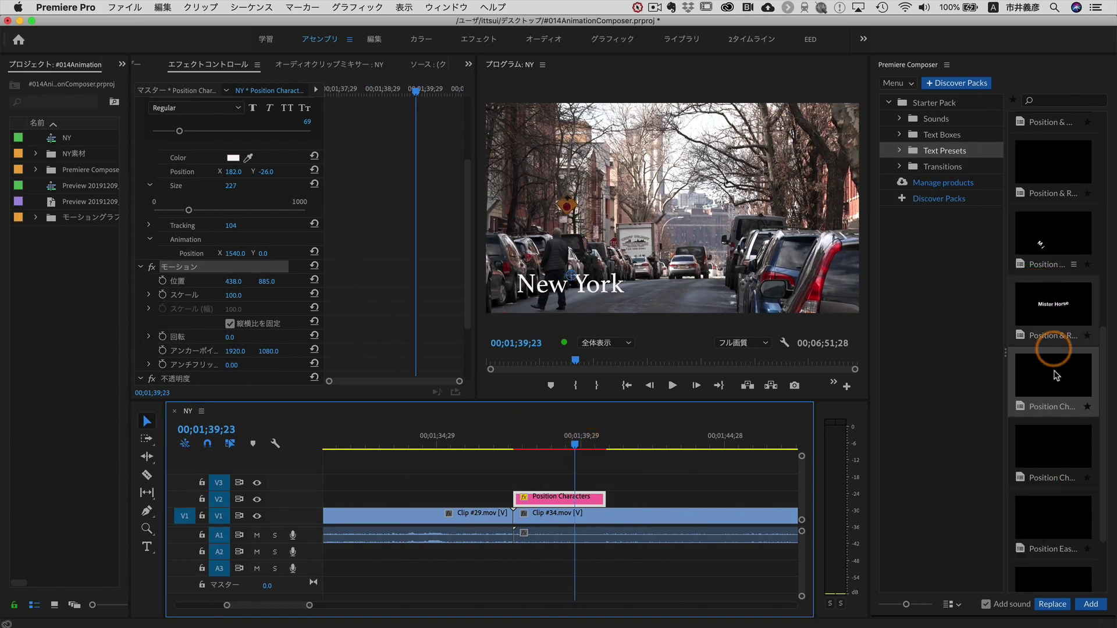
pyautogui.scroll(-1, 1054, 449)
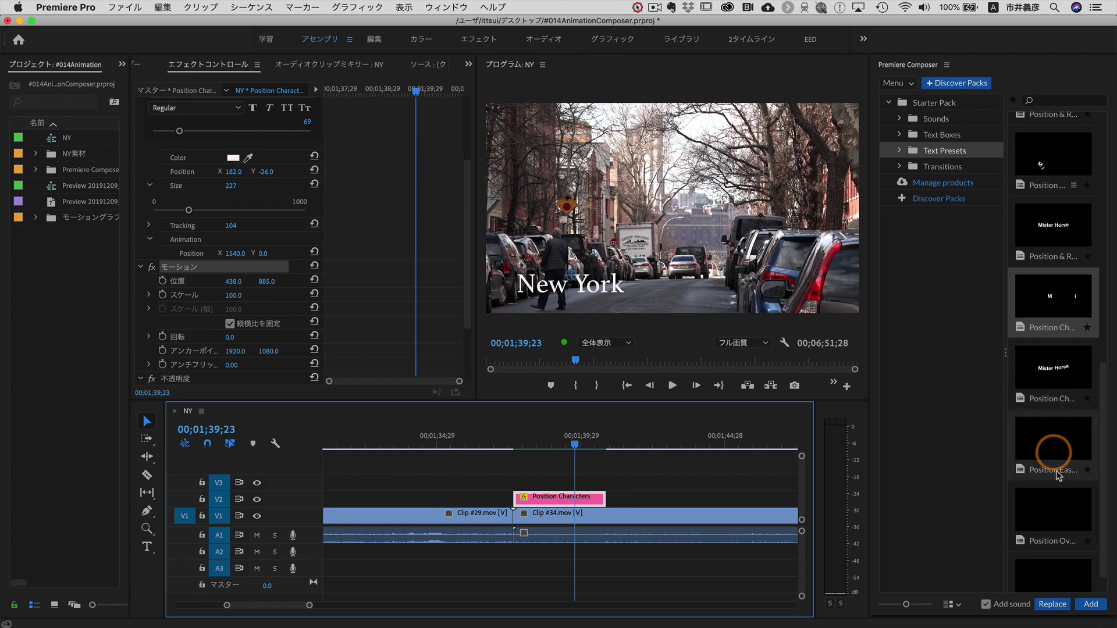
pyautogui.scroll(-1, 1054, 449)
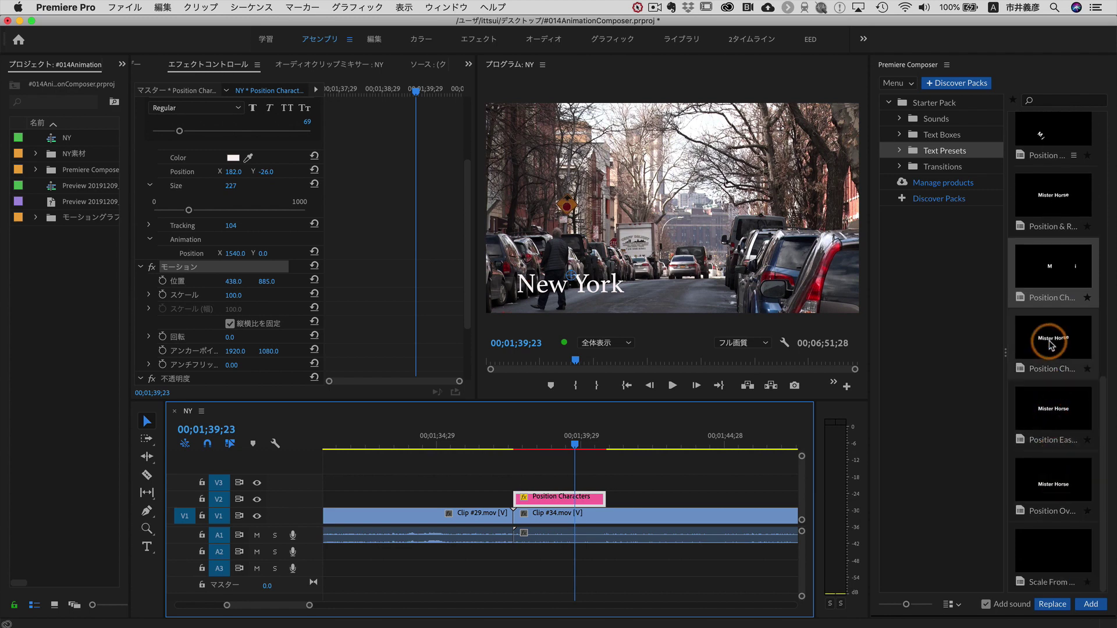
pyautogui.scroll(3, 1047, 314)
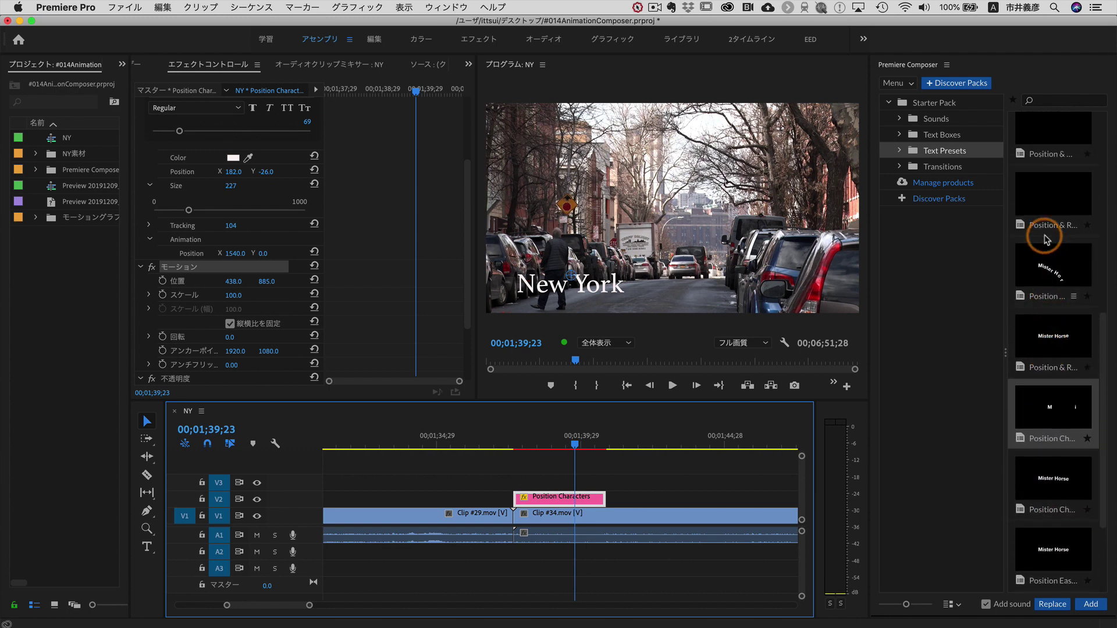
pyautogui.scroll(1, 1047, 245)
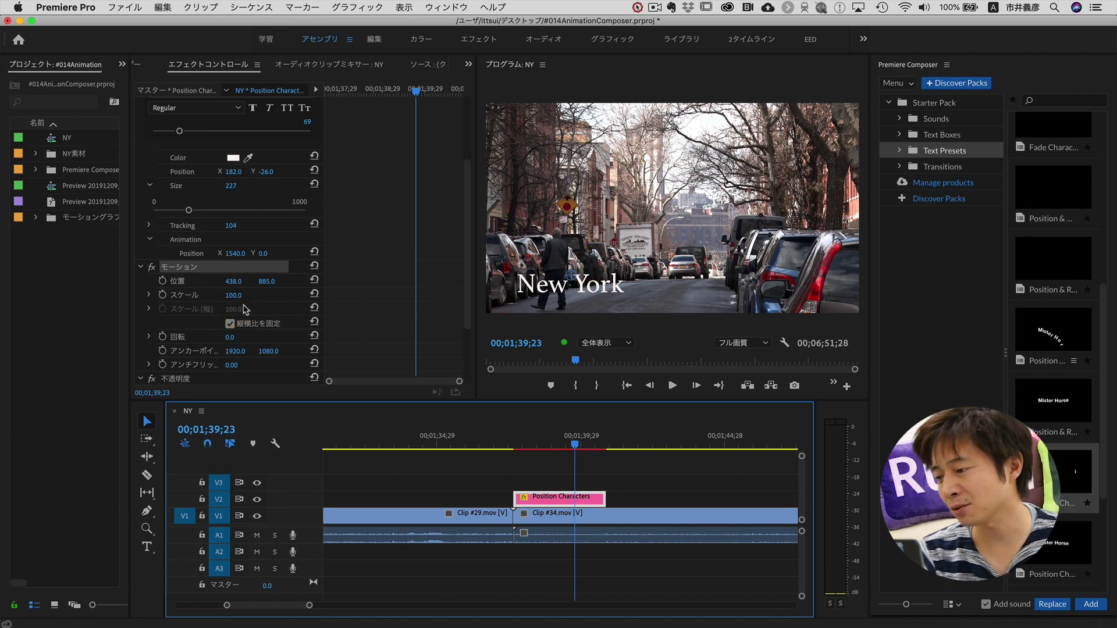
pyautogui.click(533, 396)
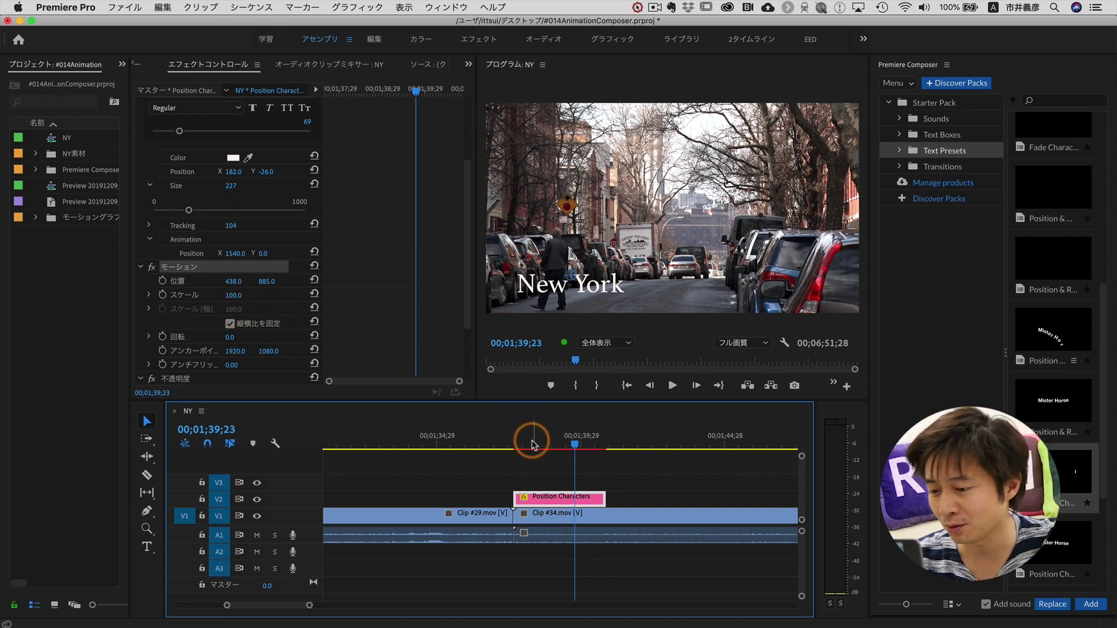
pyautogui.moveTo(530, 437); pyautogui.dragTo(539, 440)
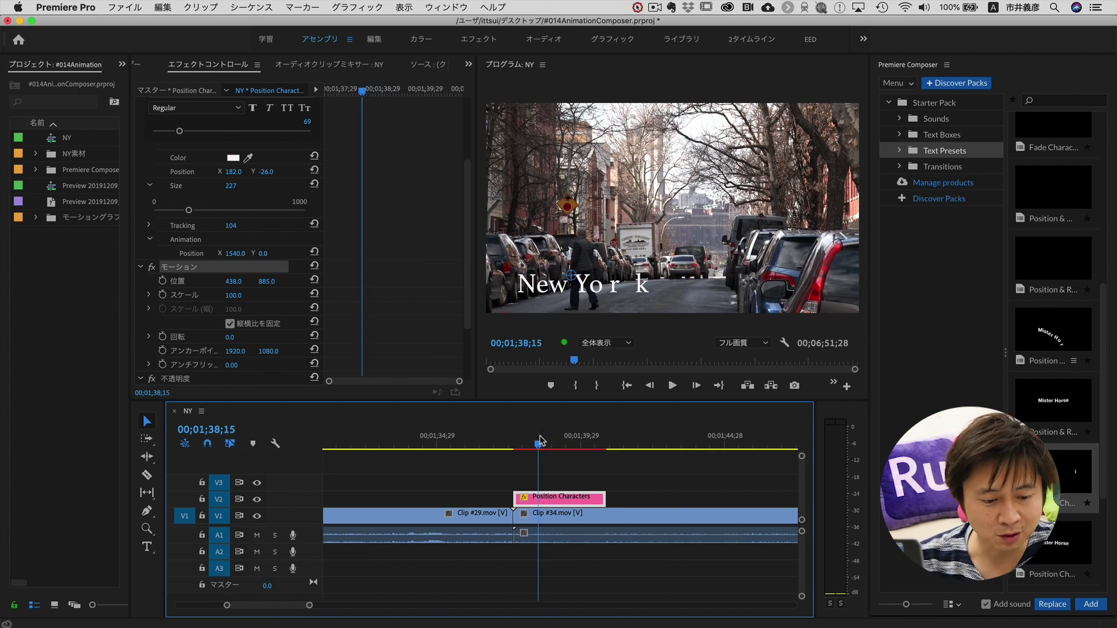
# - Open the Starter Pack Sounds folder listing Dramatic, Swooshy, Clean Bass and Arpeggiated
pyautogui.click(910, 133)
pyautogui.click(931, 118)
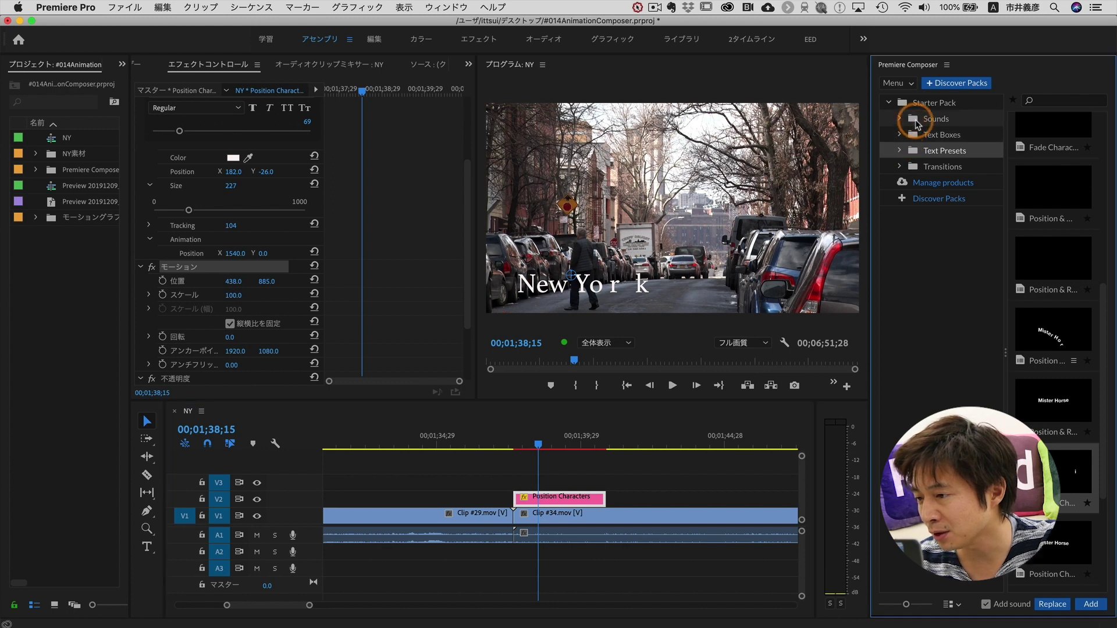
pyautogui.click(1035, 177)
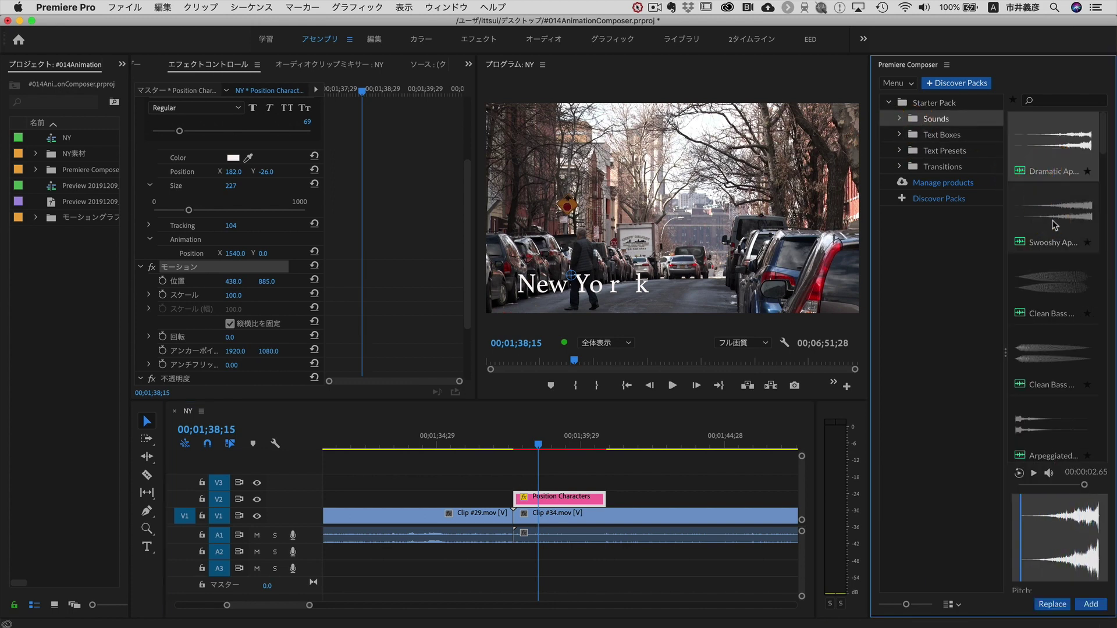
# - Preview Clean Bass and Swooshy, then place Swooshy on A2 beneath the New York title
pyautogui.click(1041, 279)
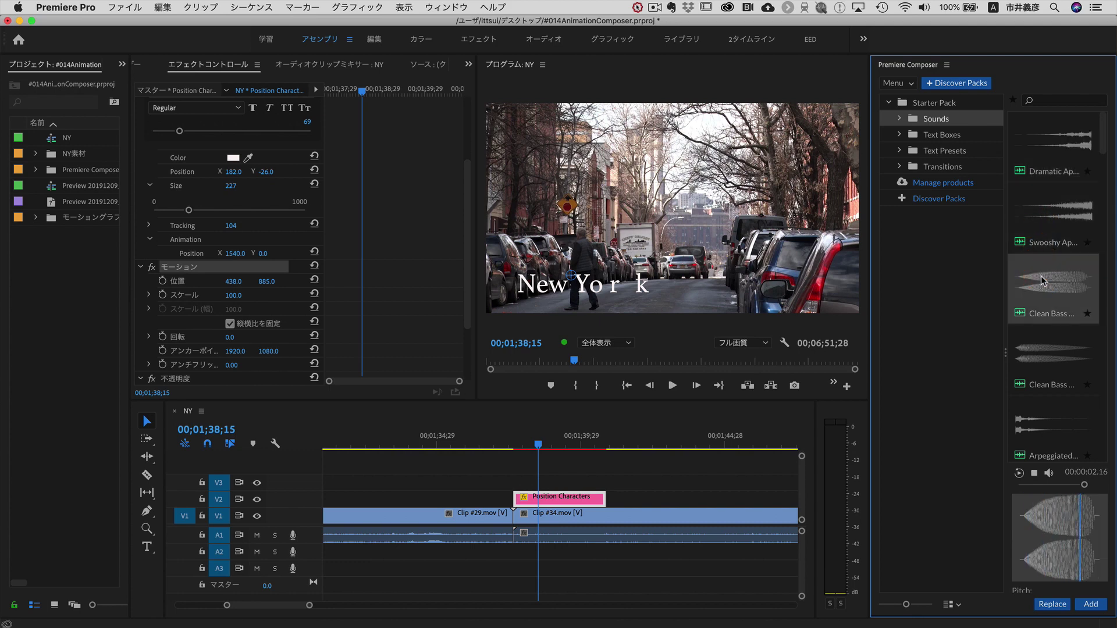
pyautogui.click(1041, 250)
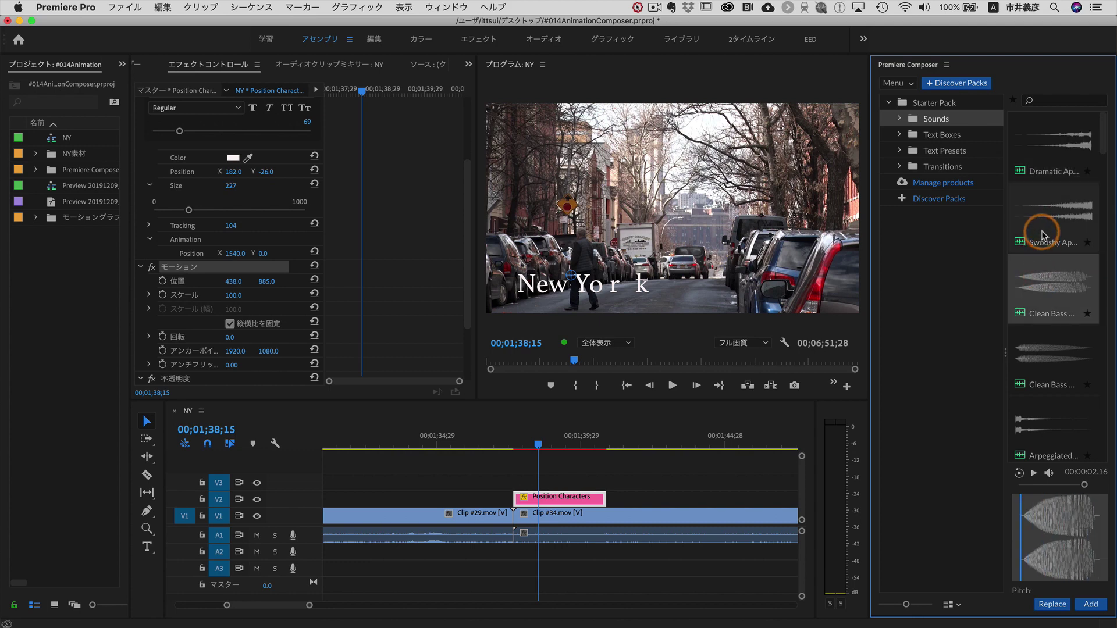
pyautogui.click(1041, 235)
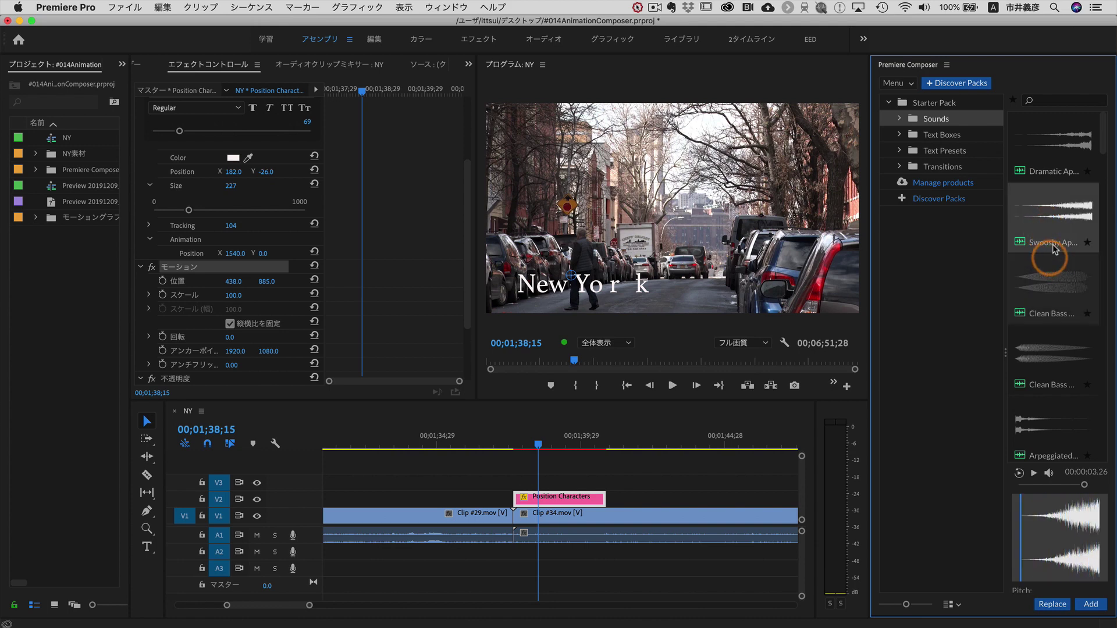
pyautogui.moveTo(1045, 227)
pyautogui.mouseDown()
pyautogui.moveTo(539, 573)
pyautogui.moveTo(512, 549)
pyautogui.mouseUp()
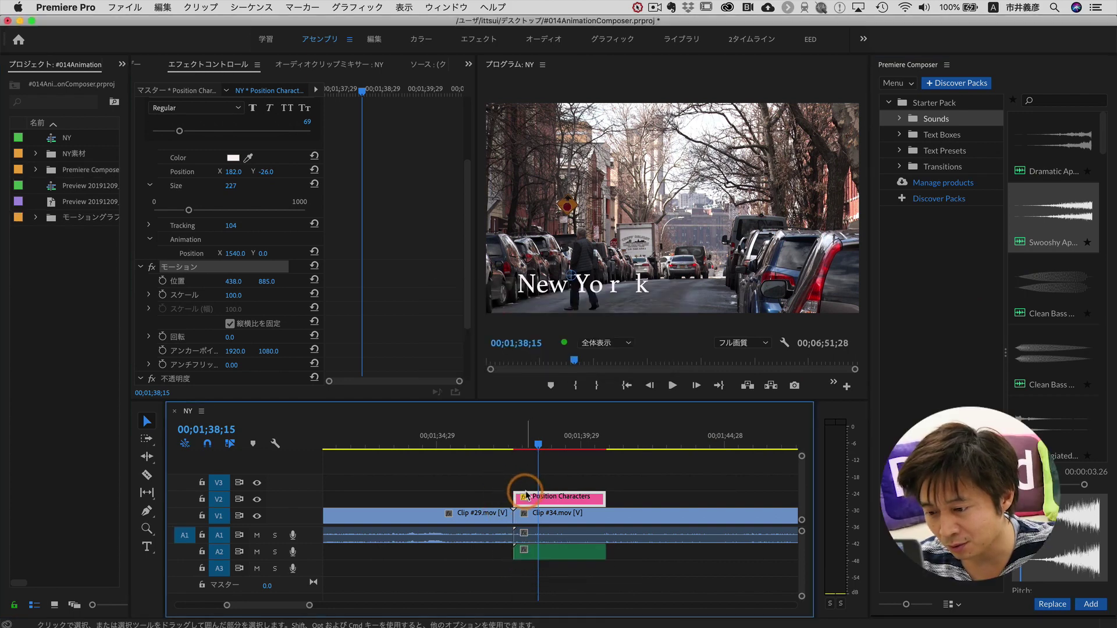
# - Play the title back with its new swoosh, then scrub to show the New York title
pyautogui.click(499, 445)
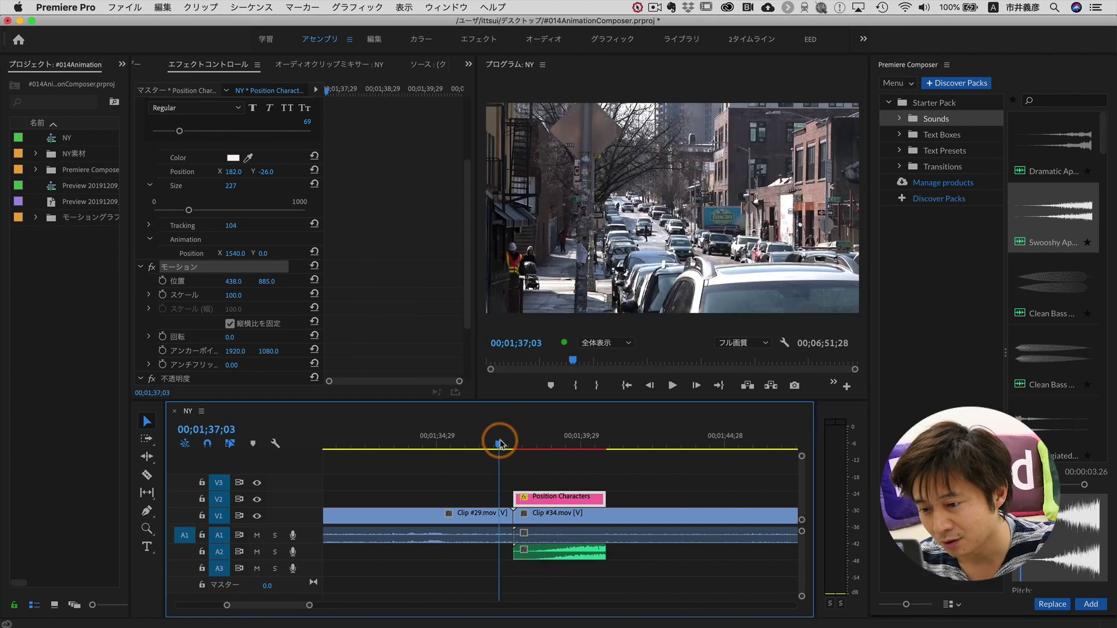
pyautogui.press('space')
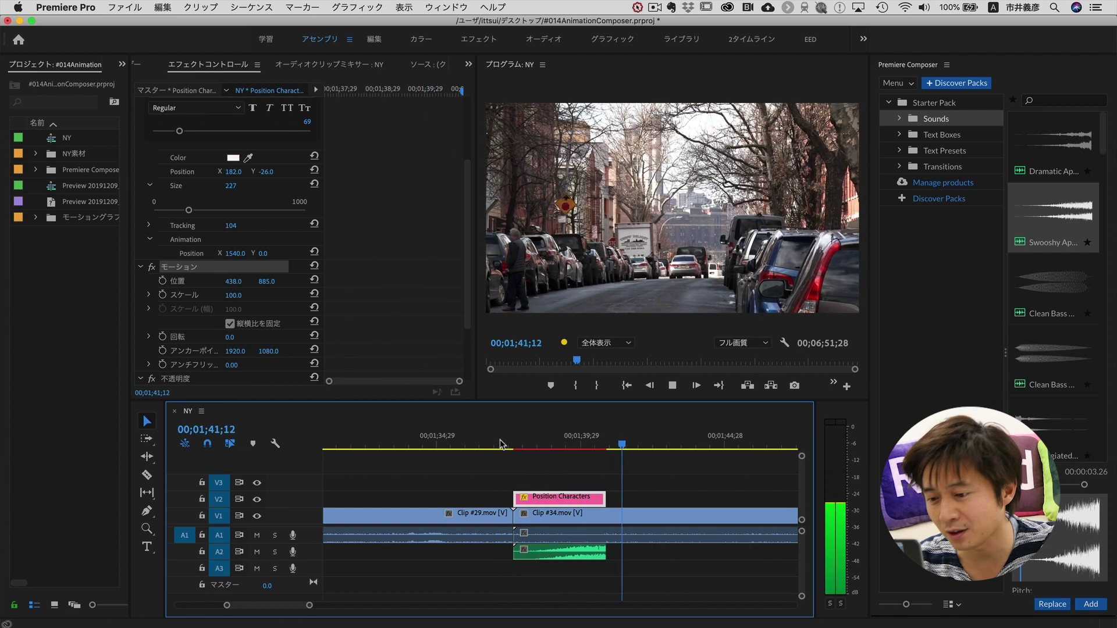
pyautogui.press('space')
pyautogui.click(520, 447)
pyautogui.moveTo(520, 447); pyautogui.dragTo(579, 447)
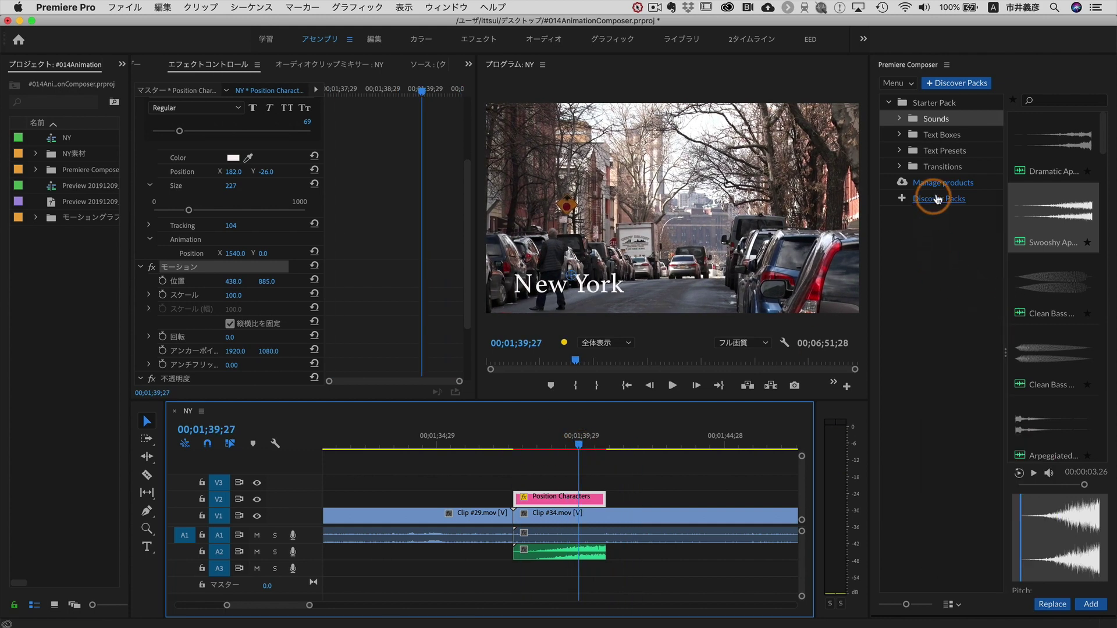
# - Browse the Text Box presets, then open the Starter Pack Transitions folder
pyautogui.scroll(-5, 1024, 256)
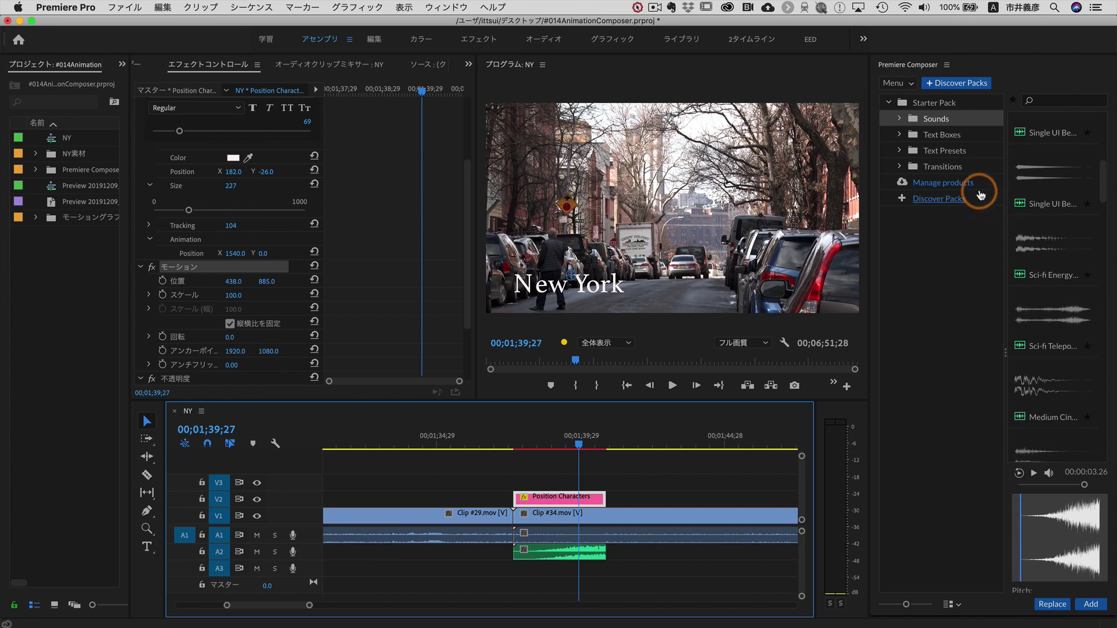
pyautogui.click(921, 141)
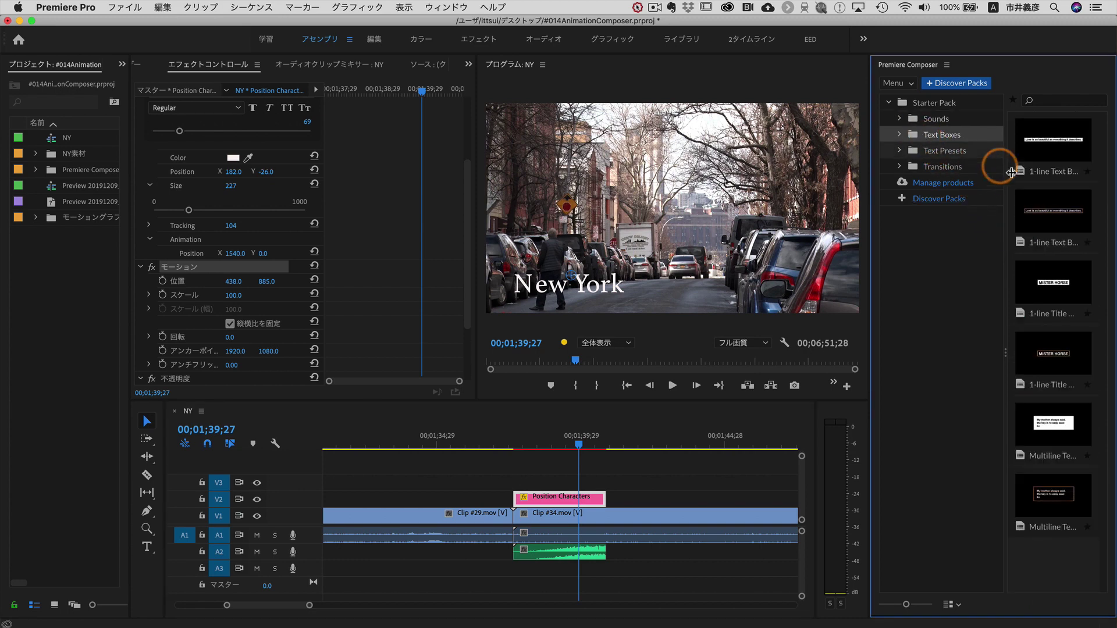
pyautogui.click(1031, 214)
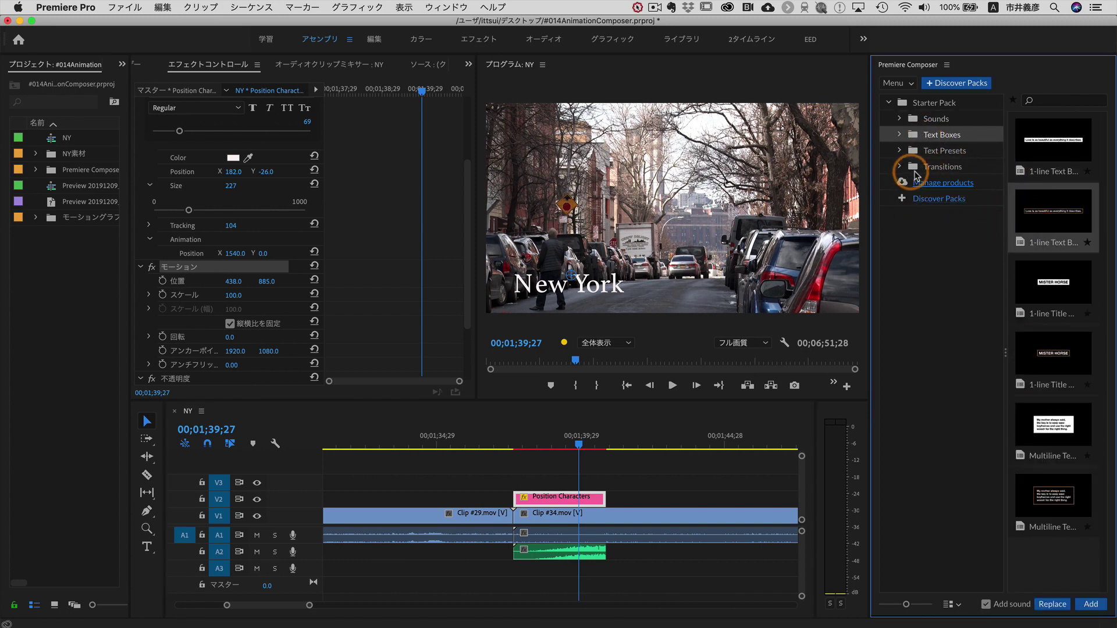
pyautogui.click(916, 175)
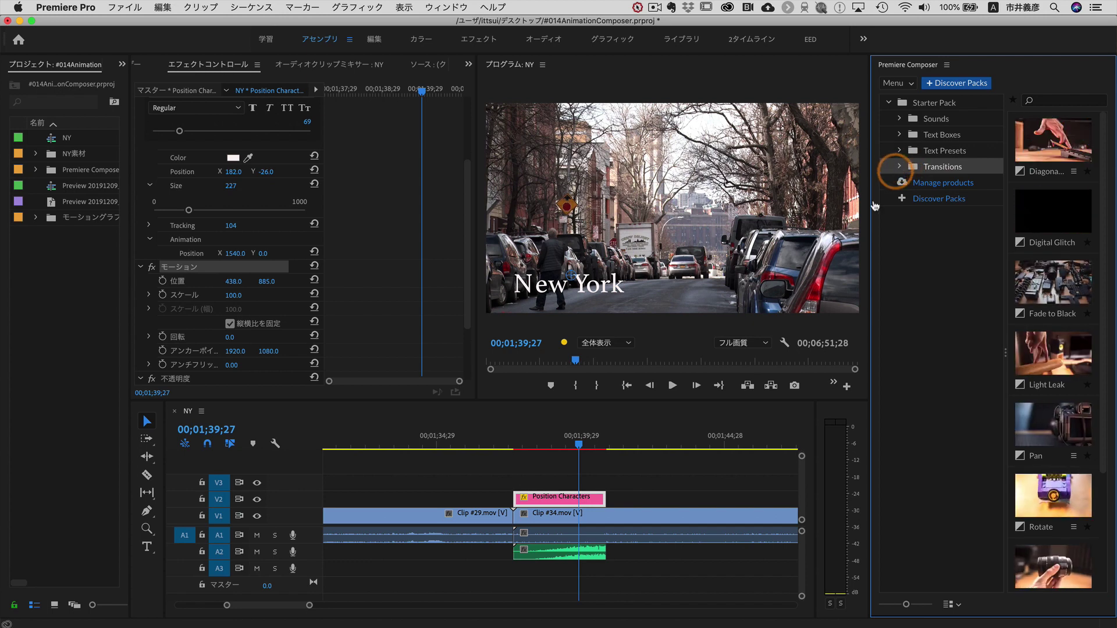
# - Zoom the timeline out and move the playhead to the Clip #34/#40 cut
pyautogui.press('z')
pyautogui.keyDown('alt'); pyautogui.click(703, 494); pyautogui.keyUp('alt')
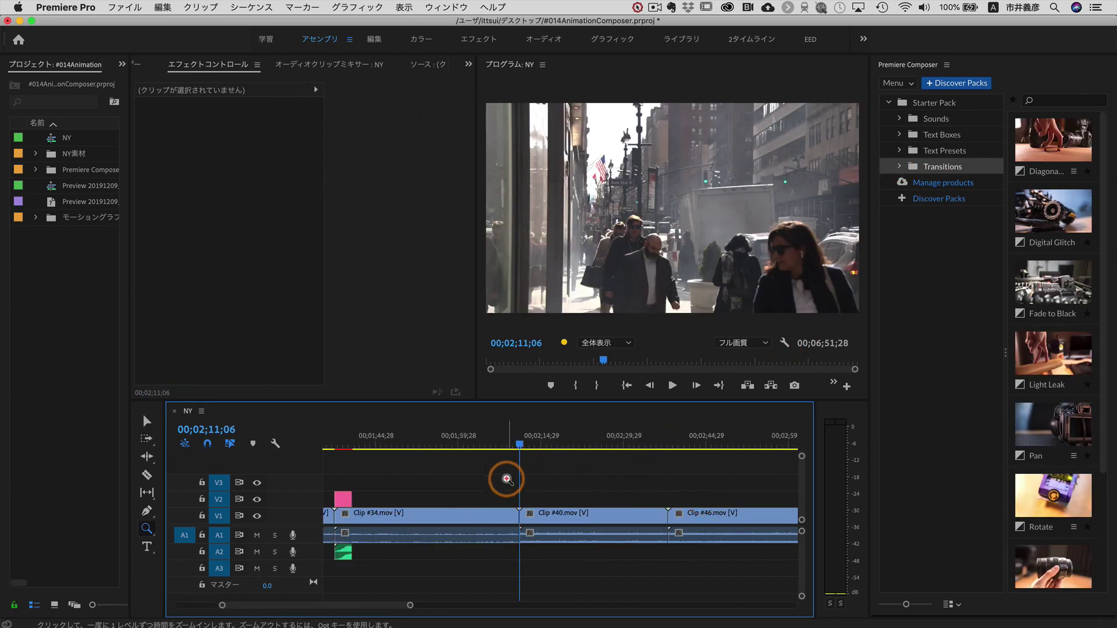
pyautogui.press('v')
pyautogui.moveTo(480, 451); pyautogui.dragTo(523, 449)
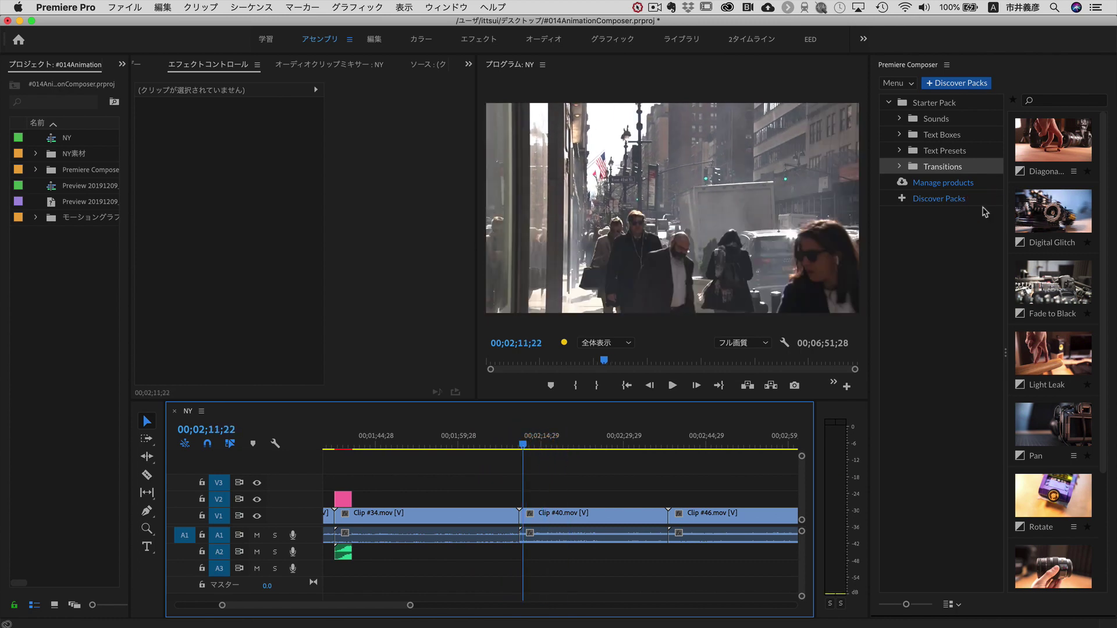
# - Preview Digital Glitch and Fade to Black, enlarge the thumbnails, and select Digital Glitch
pyautogui.click(1048, 229)
pyautogui.click(1061, 285)
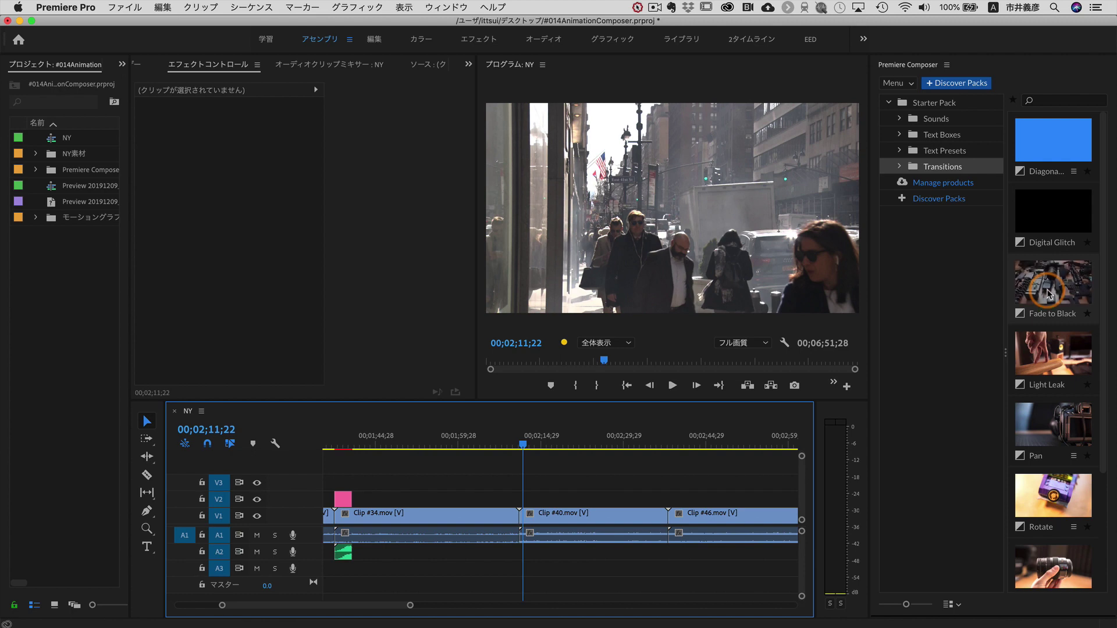
pyautogui.moveTo(1005, 358); pyautogui.dragTo(984, 354)
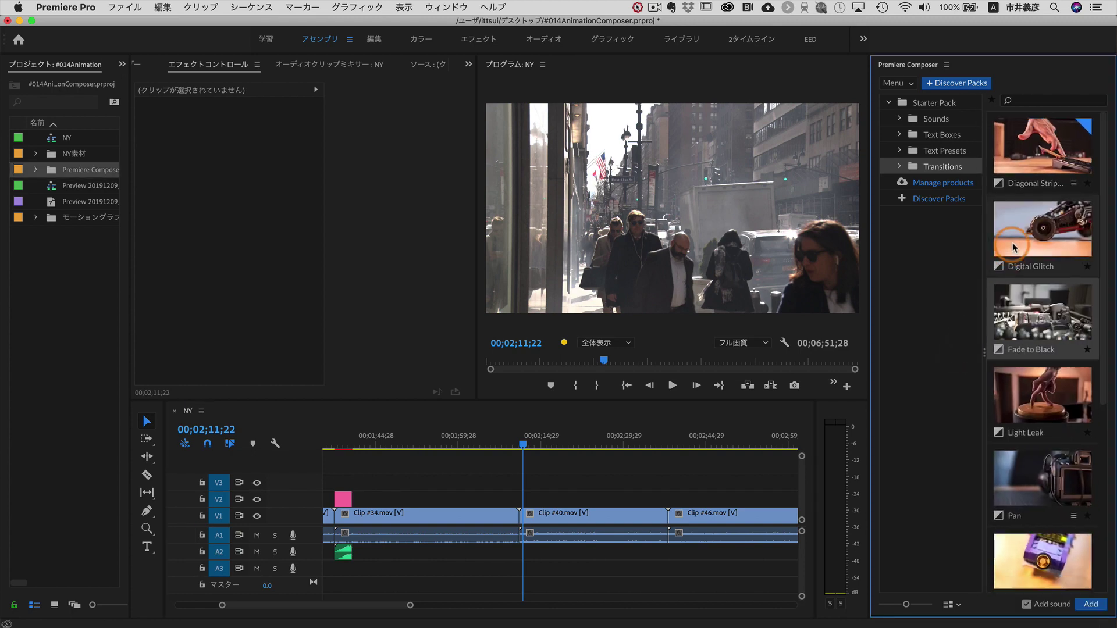
pyautogui.click(1024, 244)
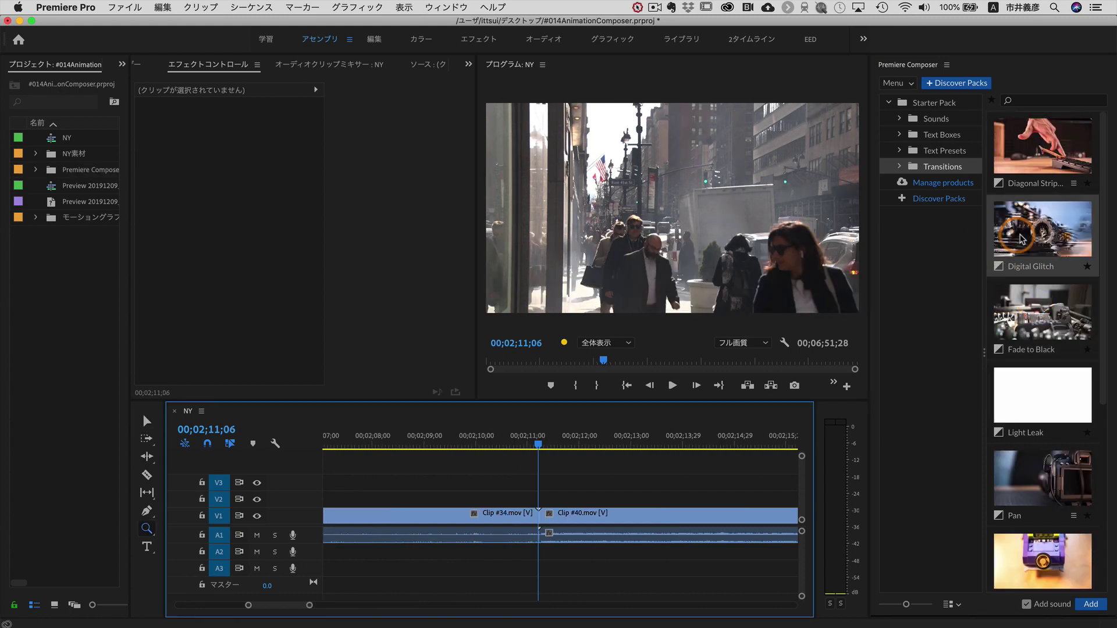
# - Drop Digital Glitch onto the Clip #34/#40 cut and align it with the cut
pyautogui.click(1013, 242)
pyautogui.moveTo(1012, 241)
pyautogui.mouseDown()
pyautogui.moveTo(586, 495)
pyautogui.moveTo(541, 498)
pyautogui.mouseUp()
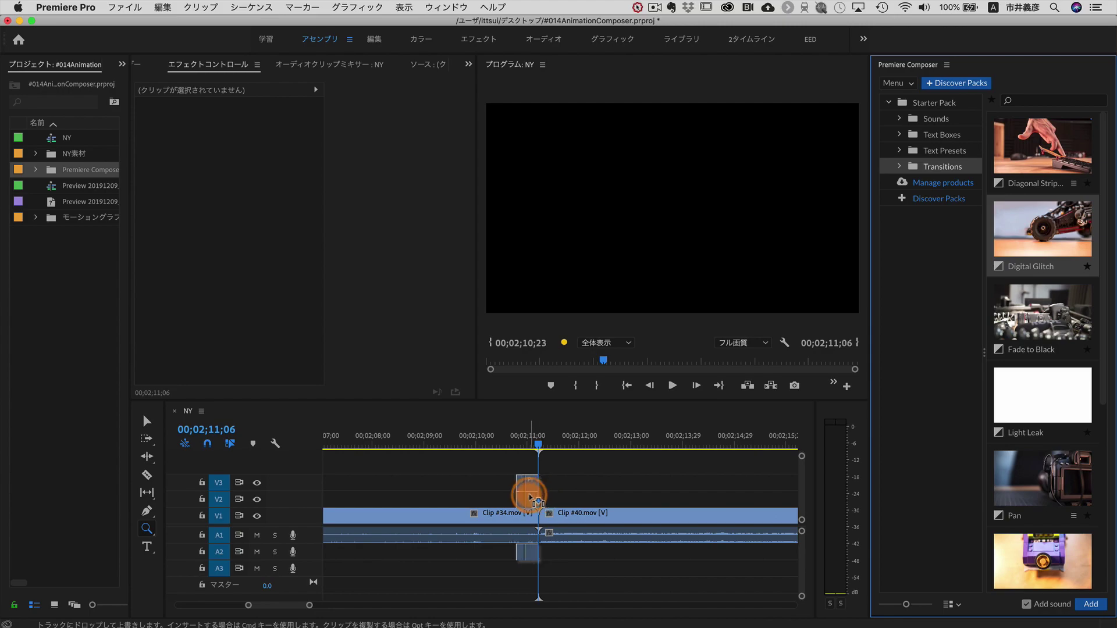
pyautogui.moveTo(540, 497); pyautogui.dragTo(540, 501)
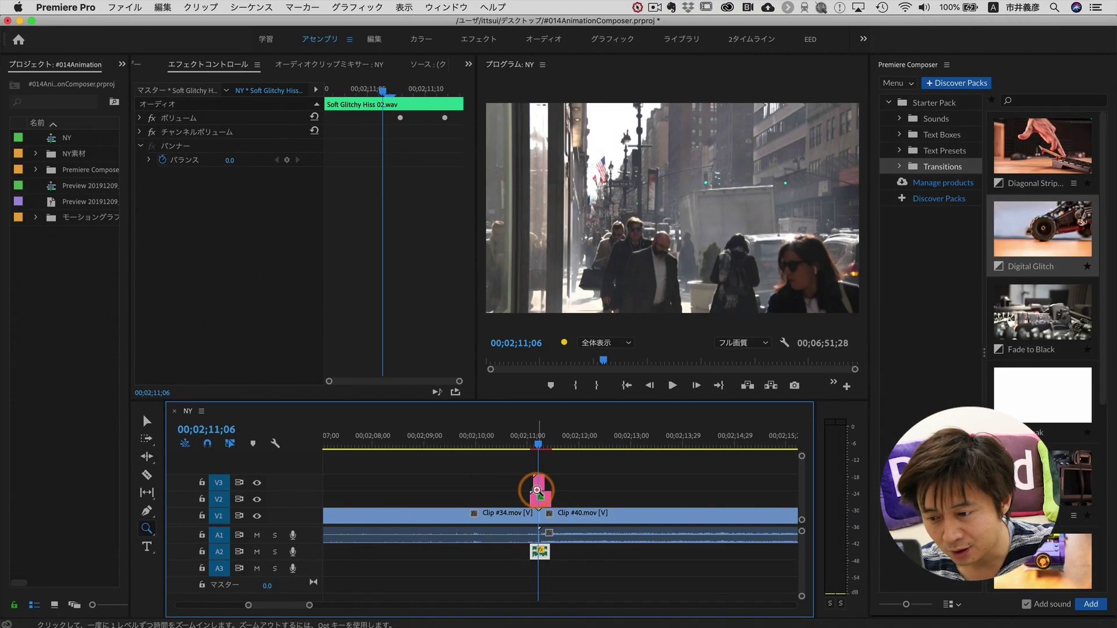
# - Zoom in on the glitch clips, select them, render a preview, and park the playhead before the cut
pyautogui.click(541, 495)
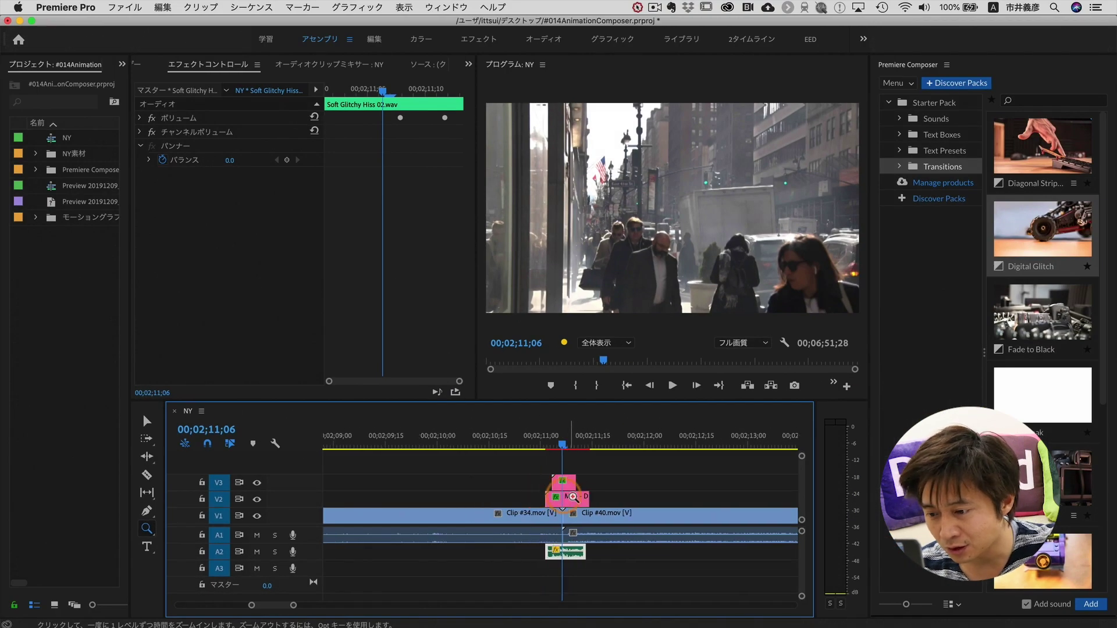
pyautogui.click(558, 495)
pyautogui.click(569, 497)
pyautogui.press('v')
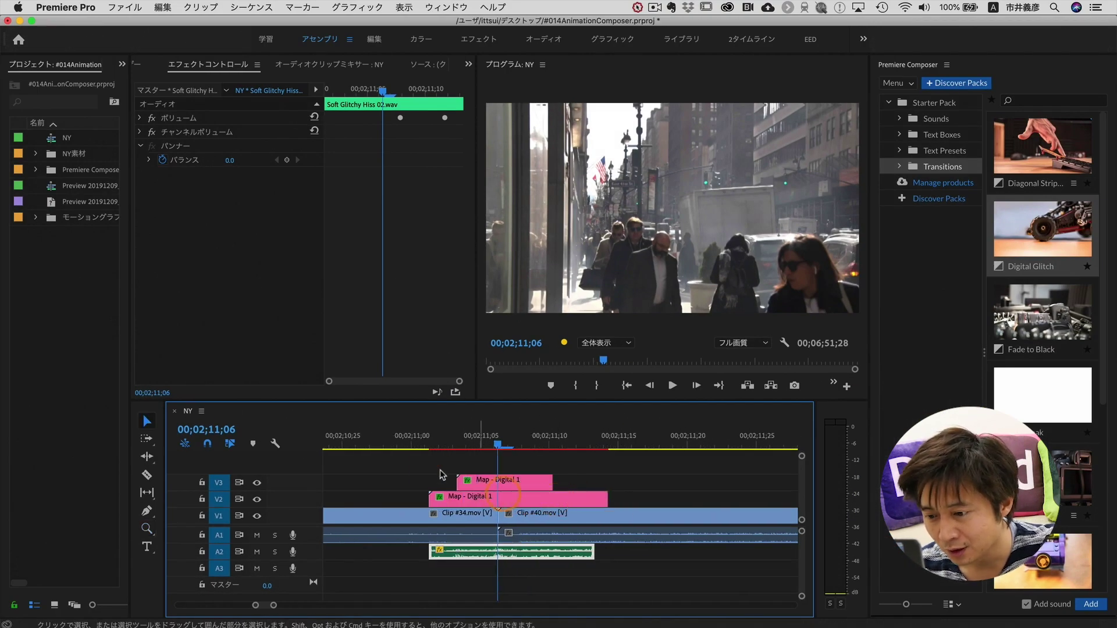
pyautogui.moveTo(423, 466); pyautogui.dragTo(552, 569)
pyautogui.press('Return')
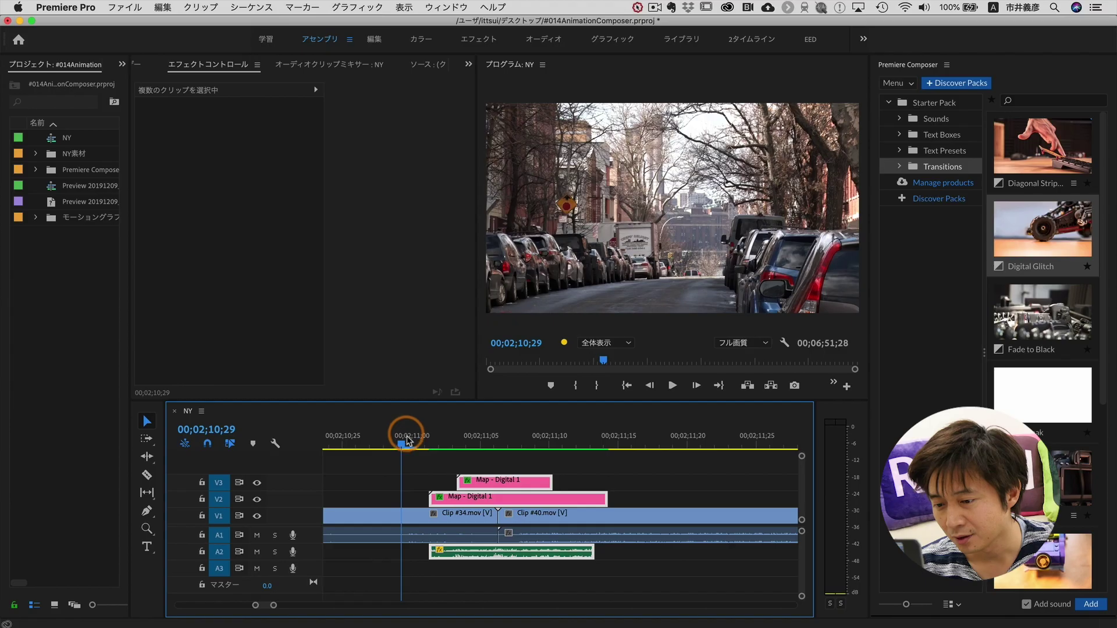
pyautogui.moveTo(420, 438); pyautogui.dragTo(377, 446)
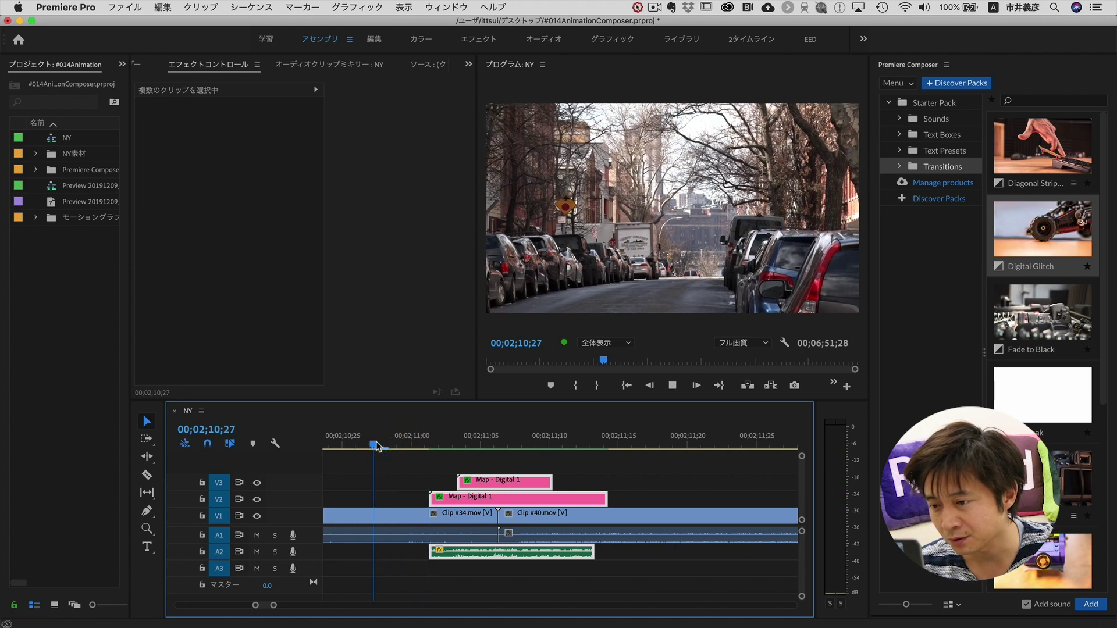
pyautogui.press('space')
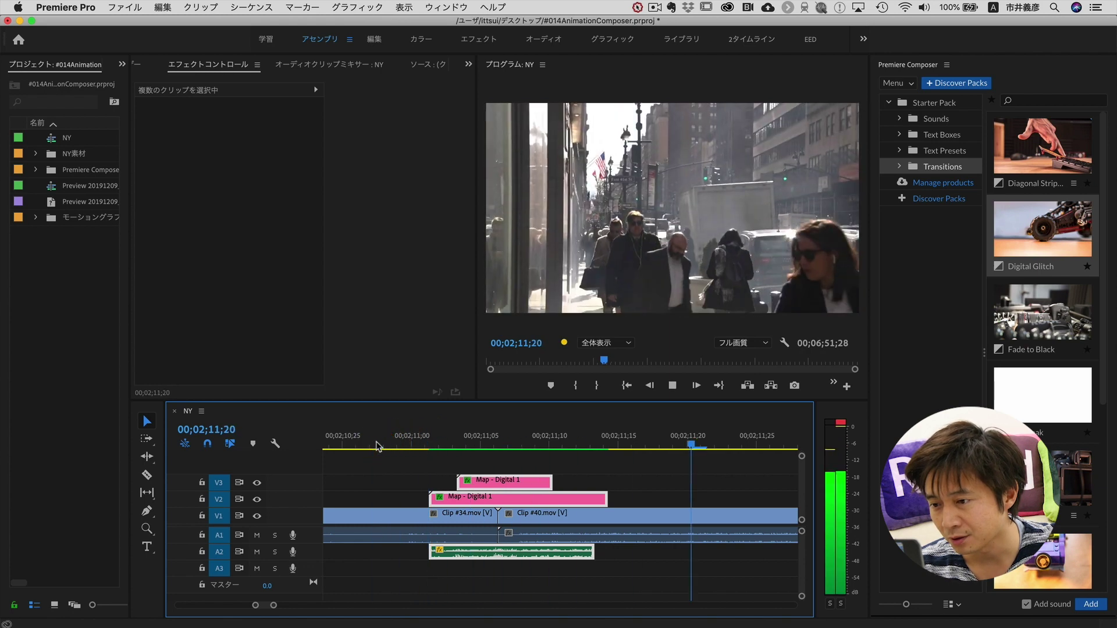
pyautogui.press('space')
pyautogui.press('`')
pyautogui.press('space')
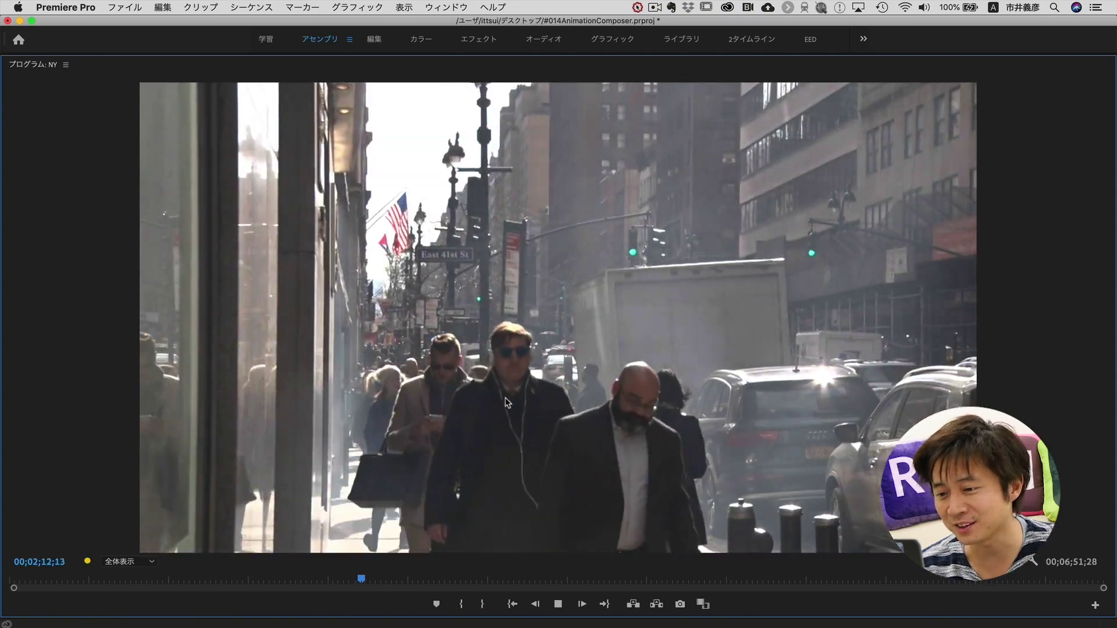
pyautogui.press('space')
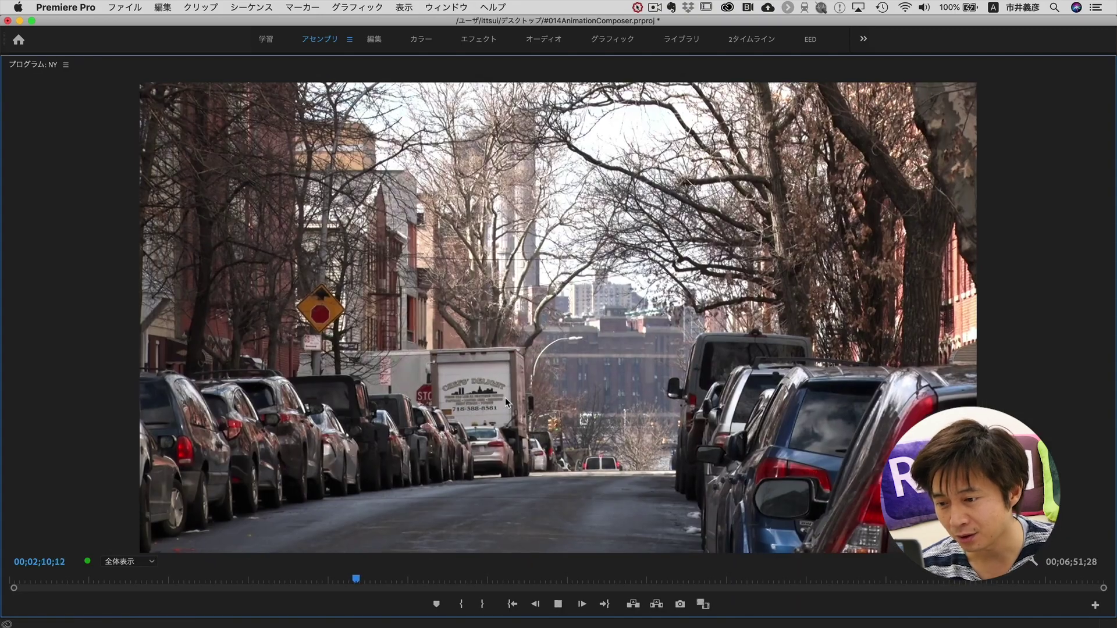
pyautogui.press('space')
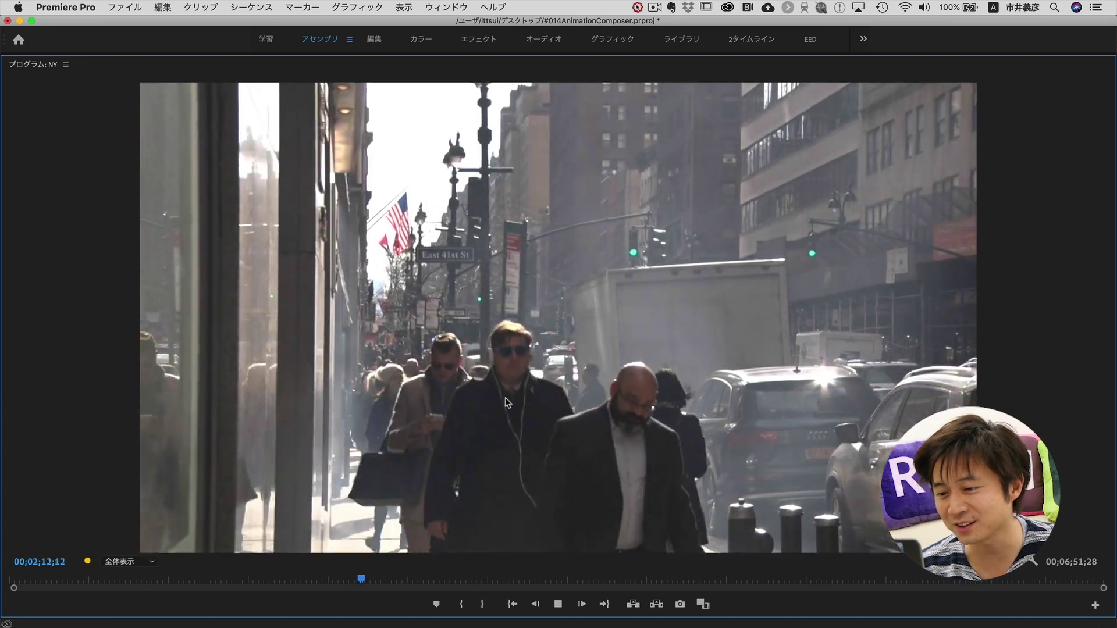
pyautogui.press('`')
pyautogui.click(543, 445)
pyautogui.moveTo(544, 446); pyautogui.dragTo(560, 446)
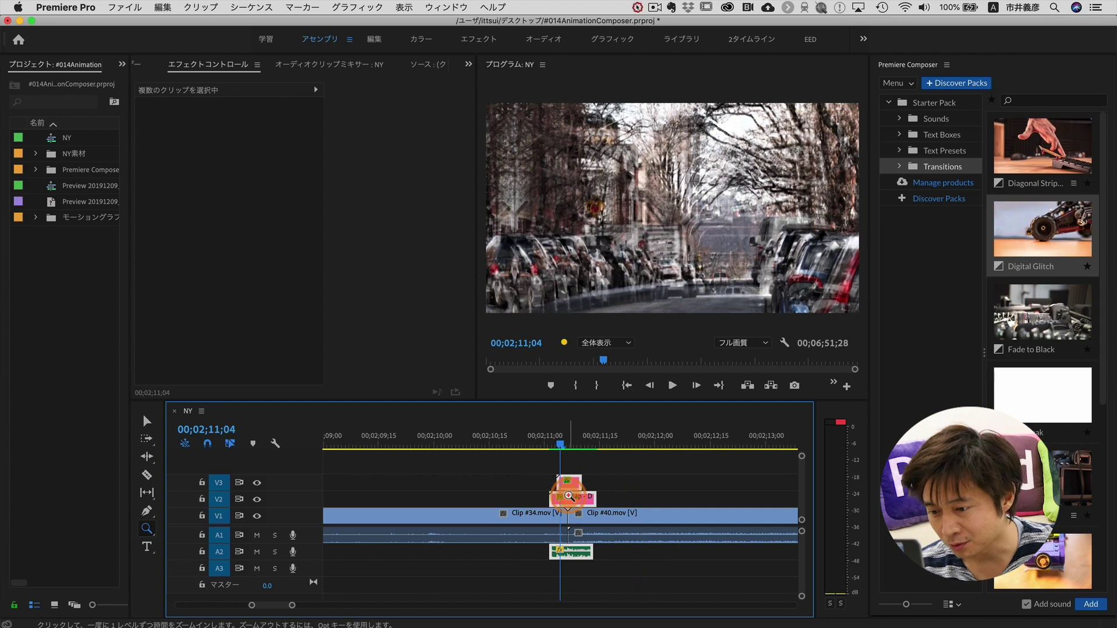
pyautogui.click(569, 495)
pyautogui.click(569, 495)
pyautogui.press('v')
pyautogui.click(455, 480)
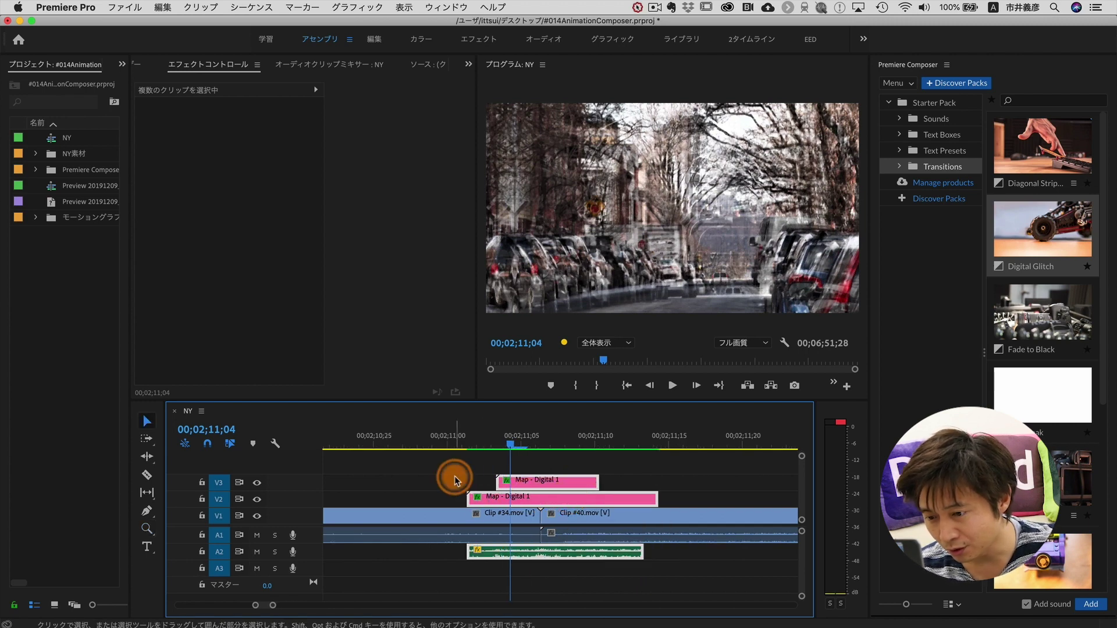
pyautogui.moveTo(454, 481); pyautogui.dragTo(489, 495)
pyautogui.click(489, 471)
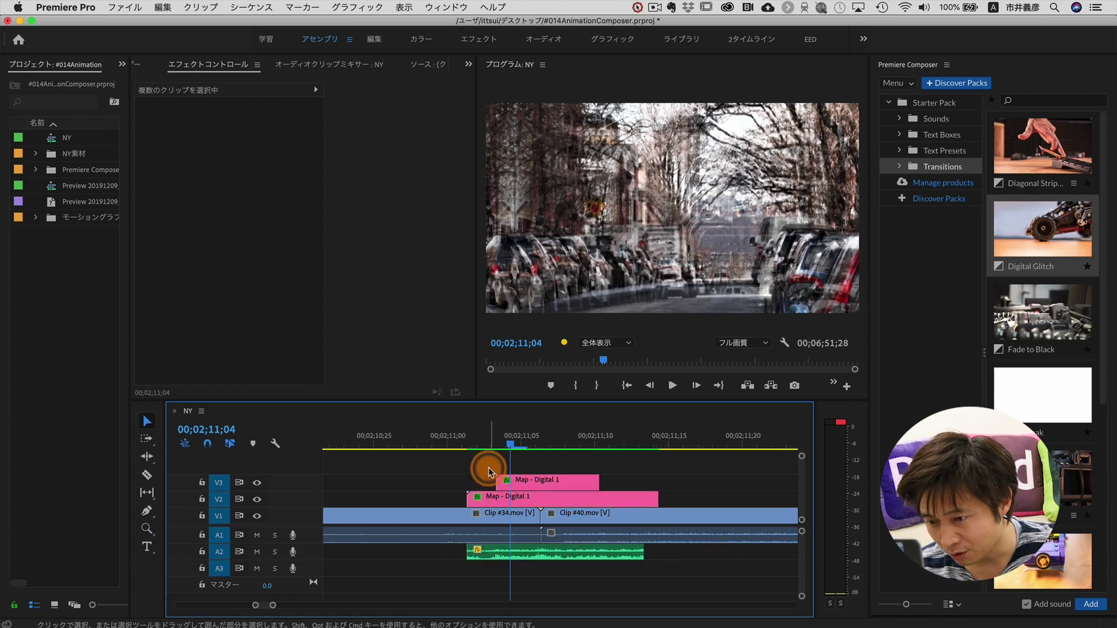
pyautogui.click(515, 502)
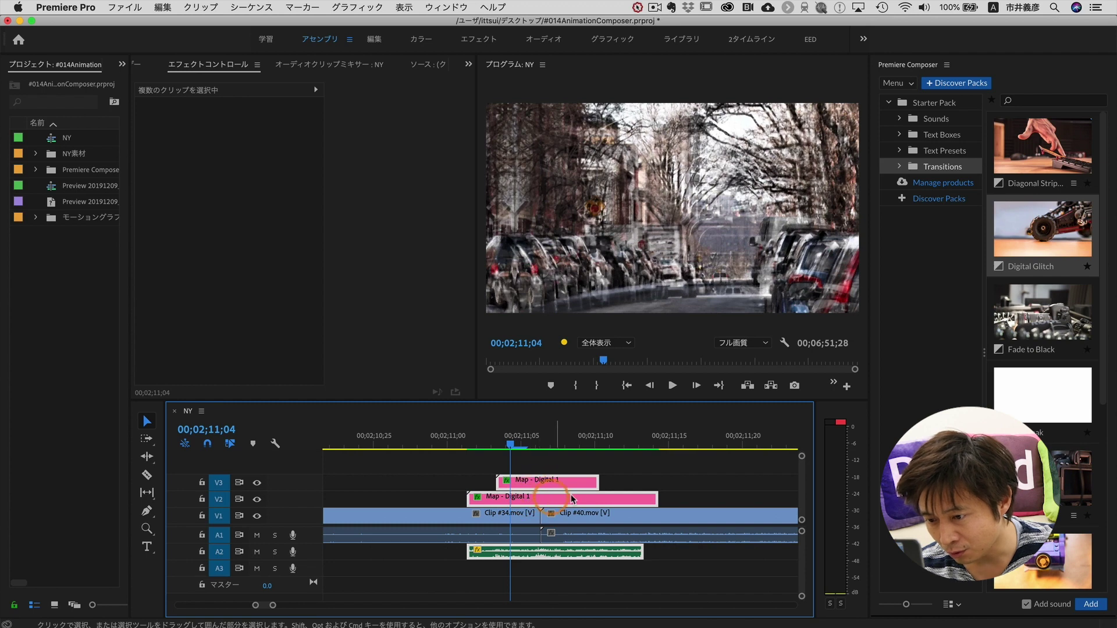
pyautogui.click(511, 459)
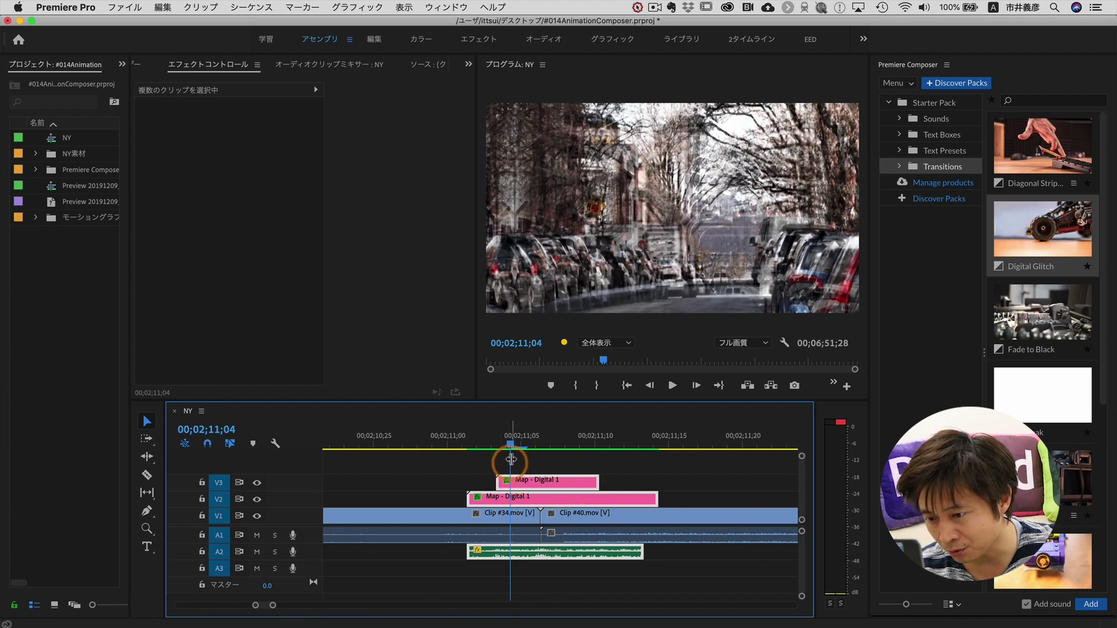
pyautogui.moveTo(491, 436)
pyautogui.mouseDown()
pyautogui.moveTo(530, 441)
pyautogui.moveTo(481, 440)
pyautogui.mouseUp()
pyautogui.press('space')
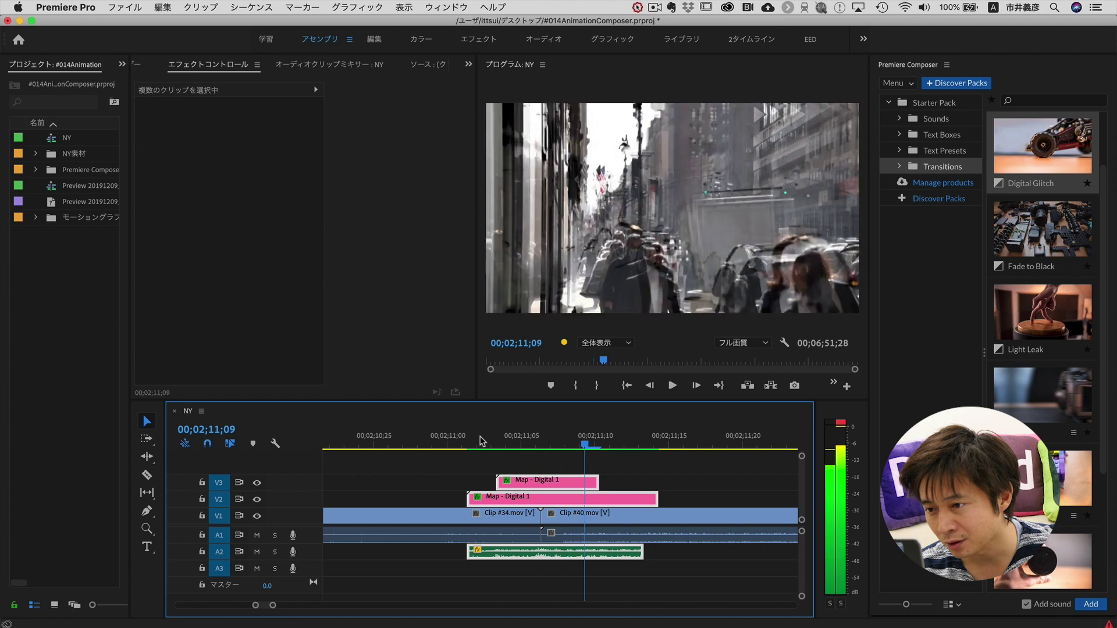
pyautogui.click(510, 440)
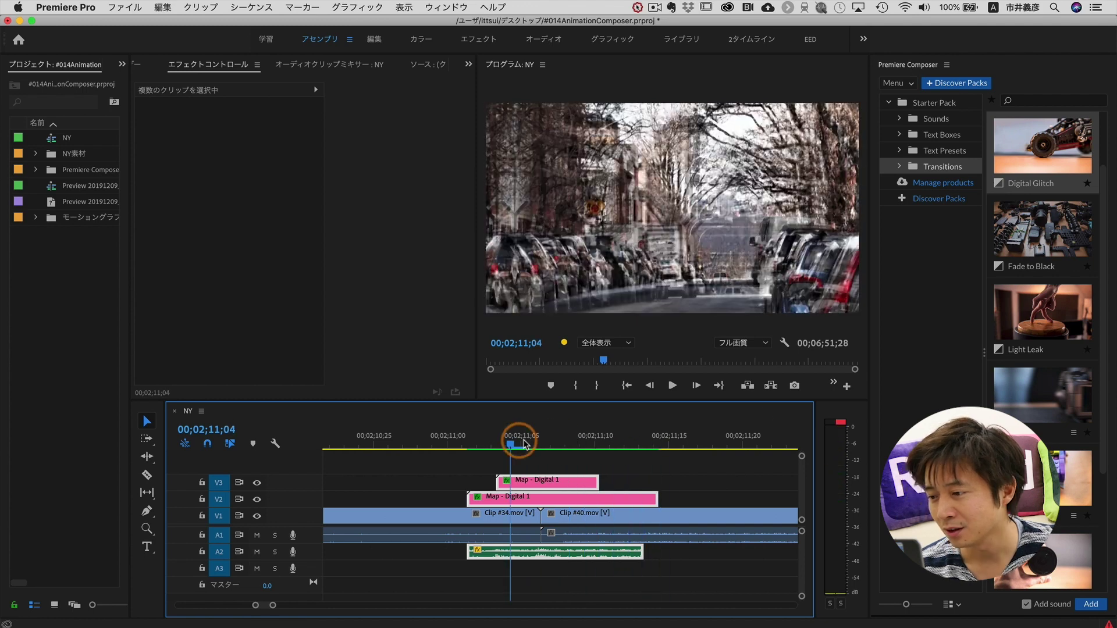
pyautogui.scroll(-2, 1041, 264)
pyautogui.scroll(-5, 1041, 263)
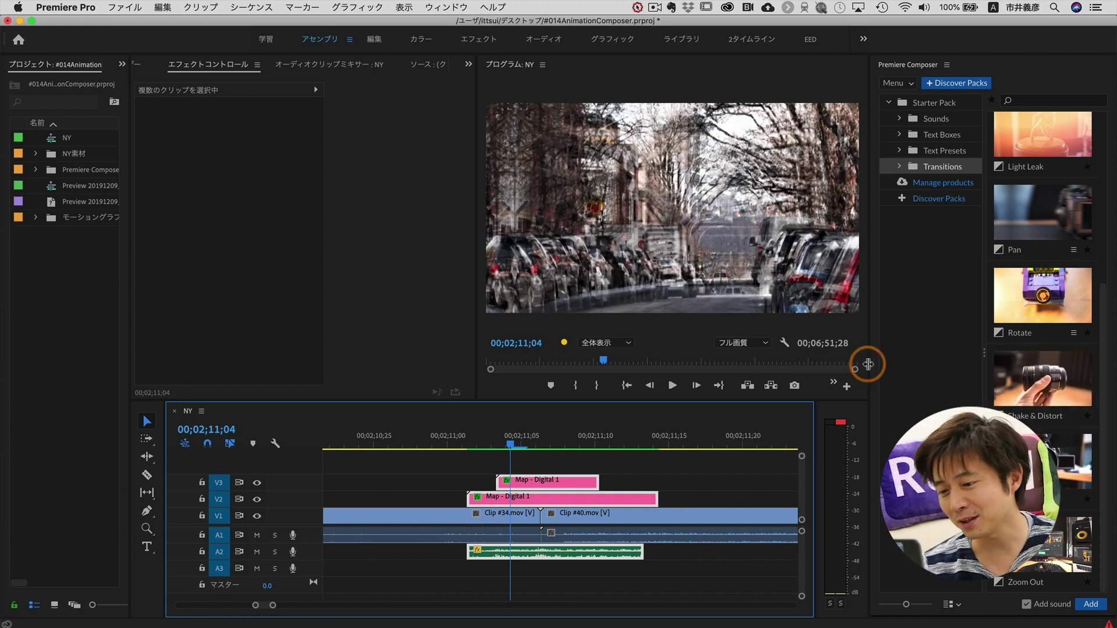
pyautogui.click(535, 446)
pyautogui.click(424, 446)
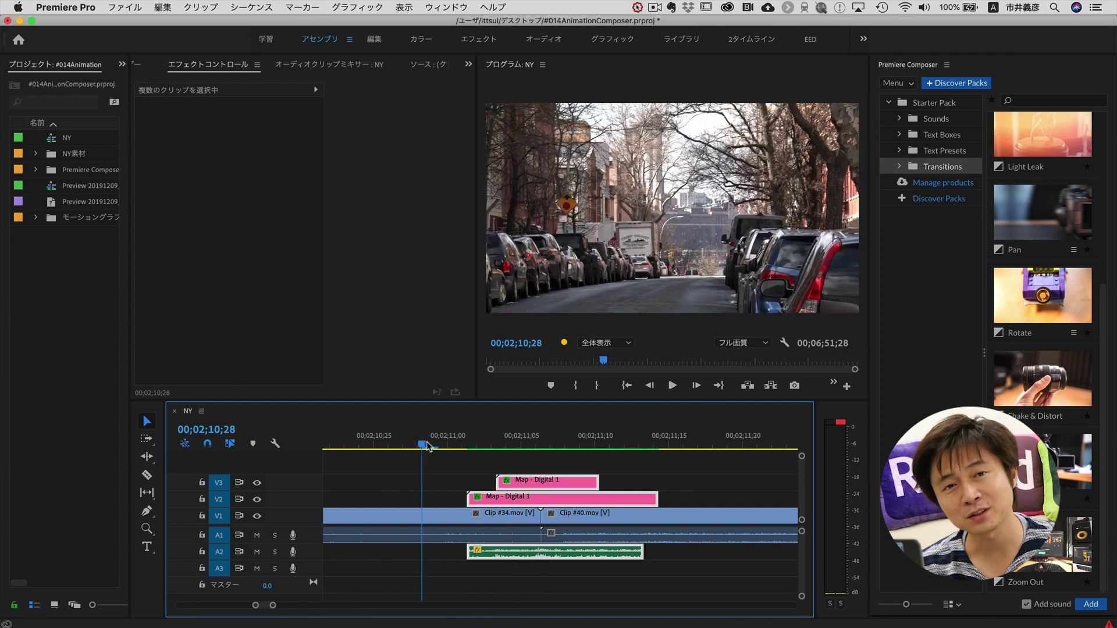